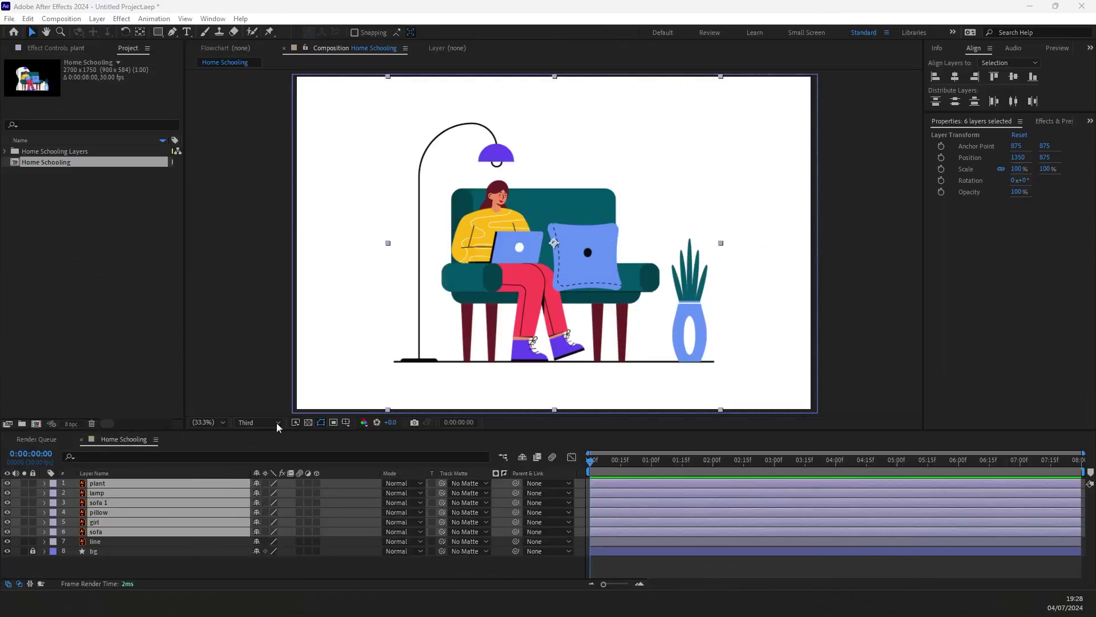
Review the settings of the Home Schooling composition and close them without changing anything
right_click(113, 163)
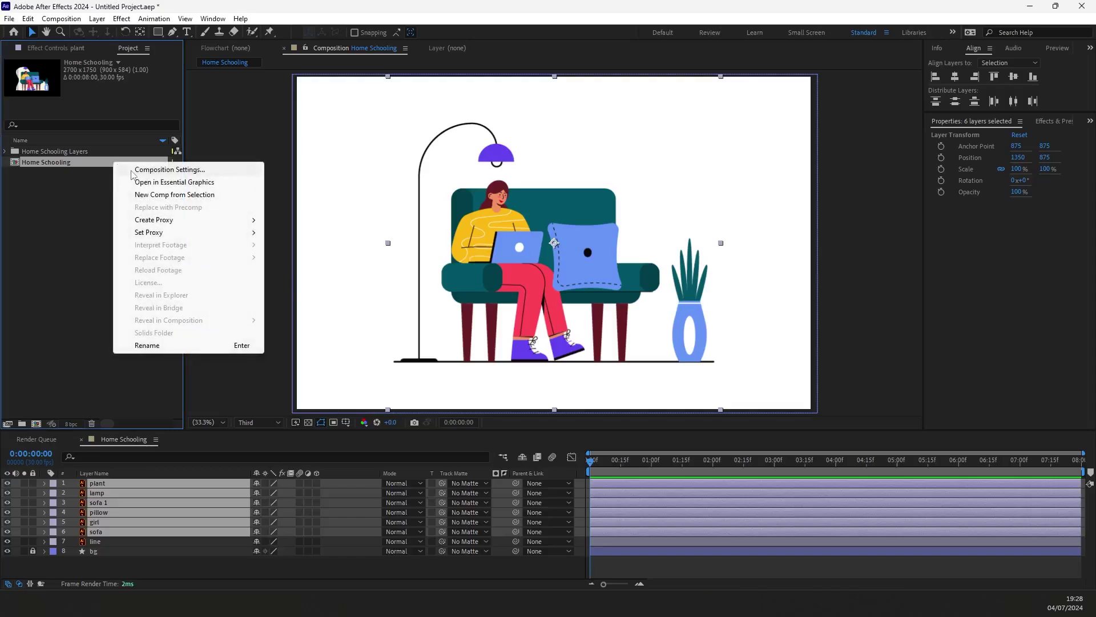
click(157, 167)
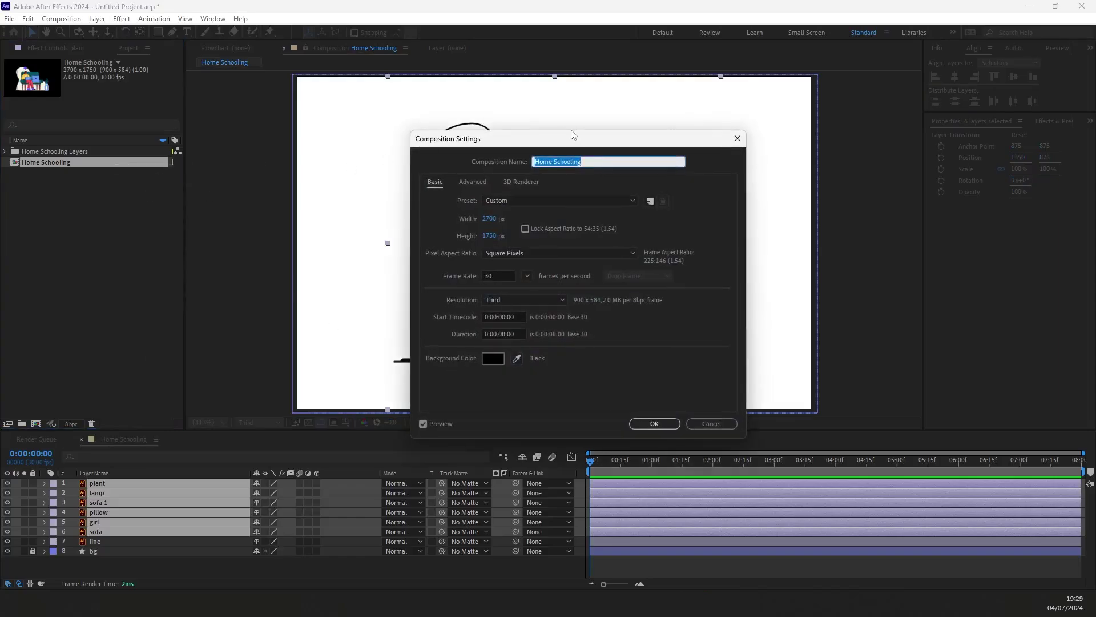
drag(578, 139, 550, 98)
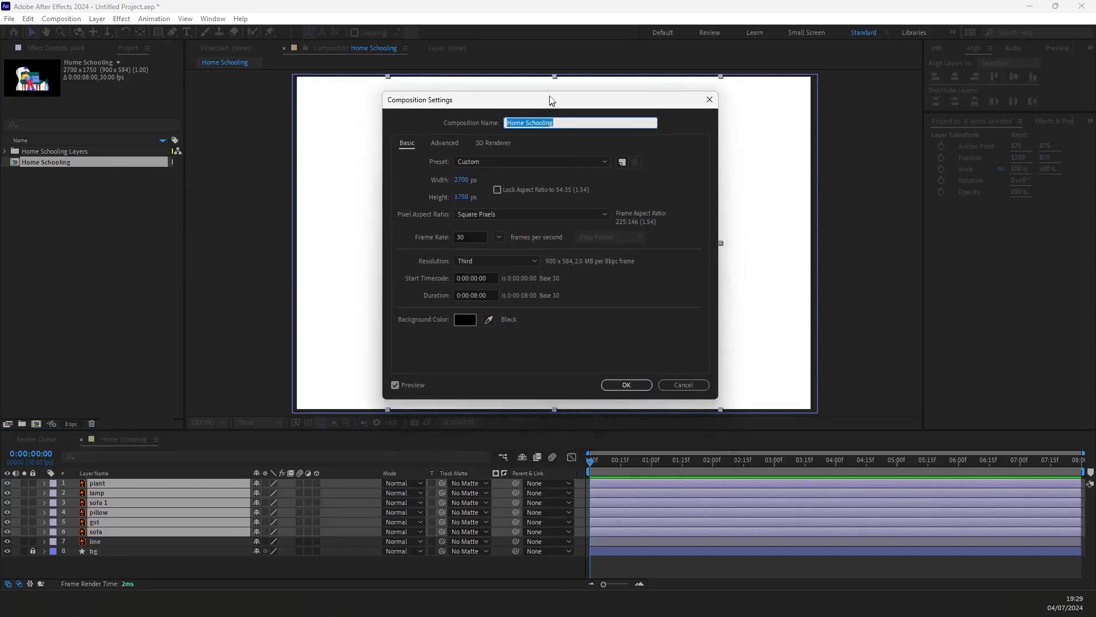
click(619, 385)
Trim the start of the six selected layers, plant through sofa, to about 2 seconds and deselect them
drag(593, 503, 717, 503)
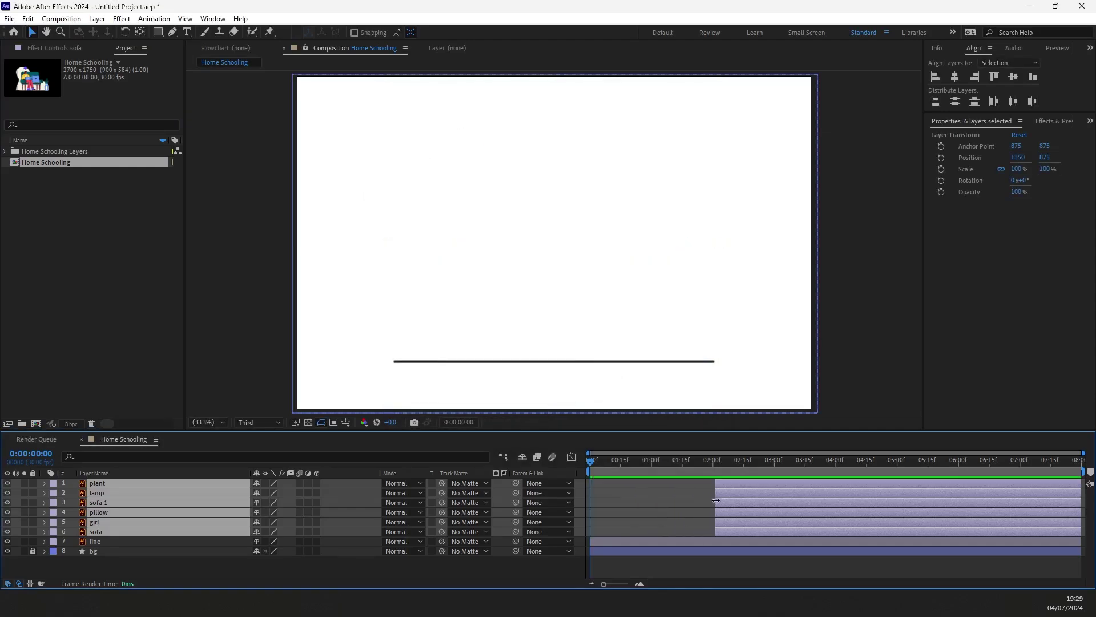
click(94, 341)
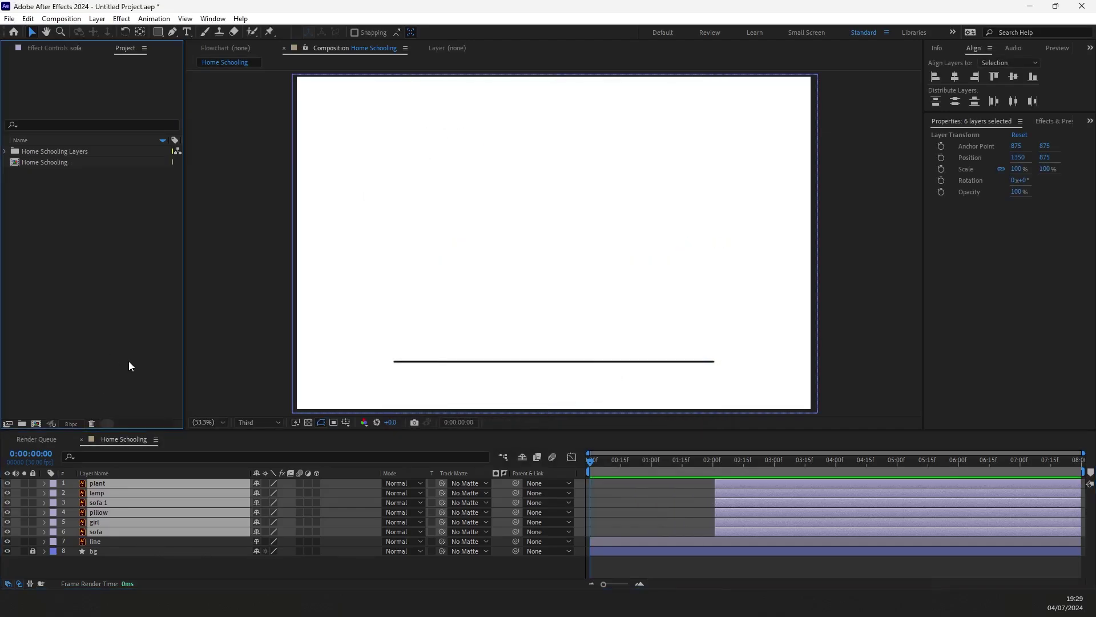
click(165, 567)
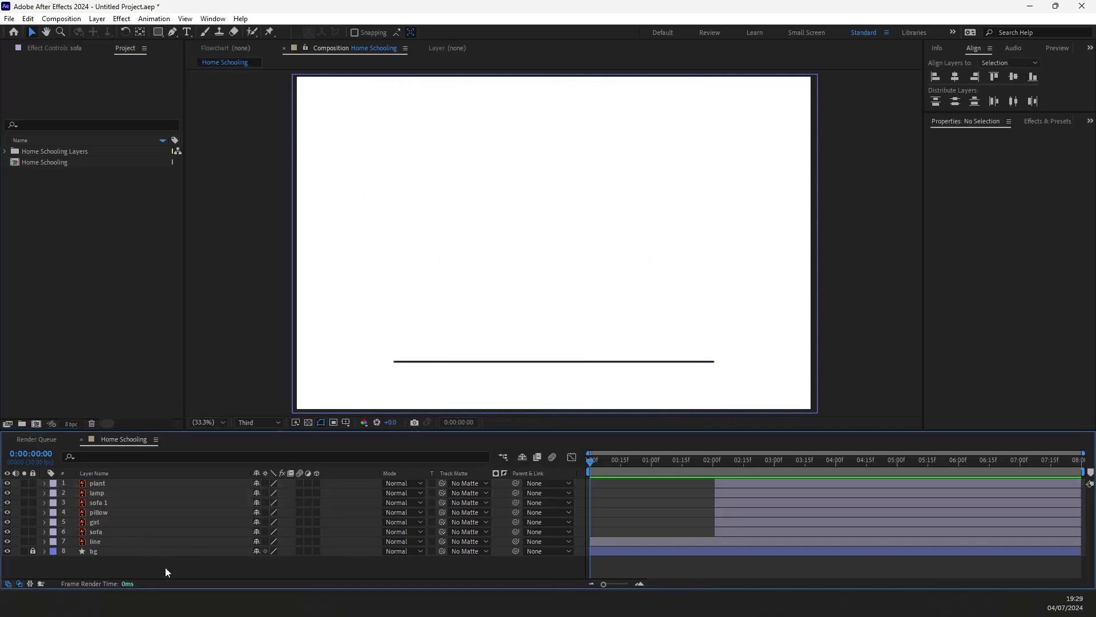
Set the Pen tool's fill to None and draw a straight horizontal 25 px black stroke across the floor line, extending past both its ends
click(173, 32)
click(348, 33)
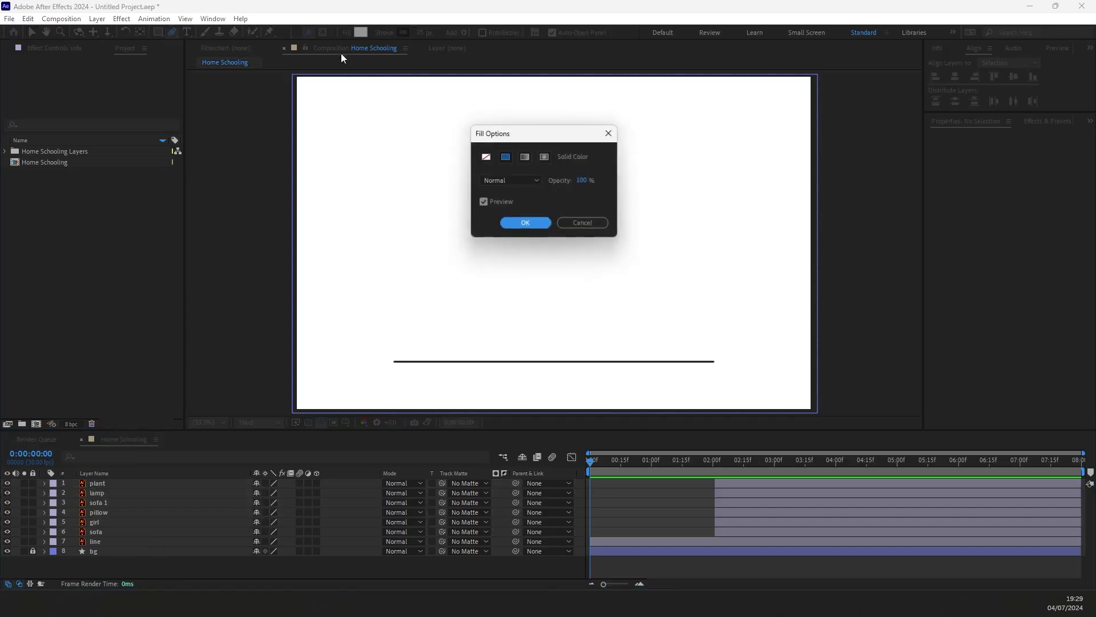
click(487, 157)
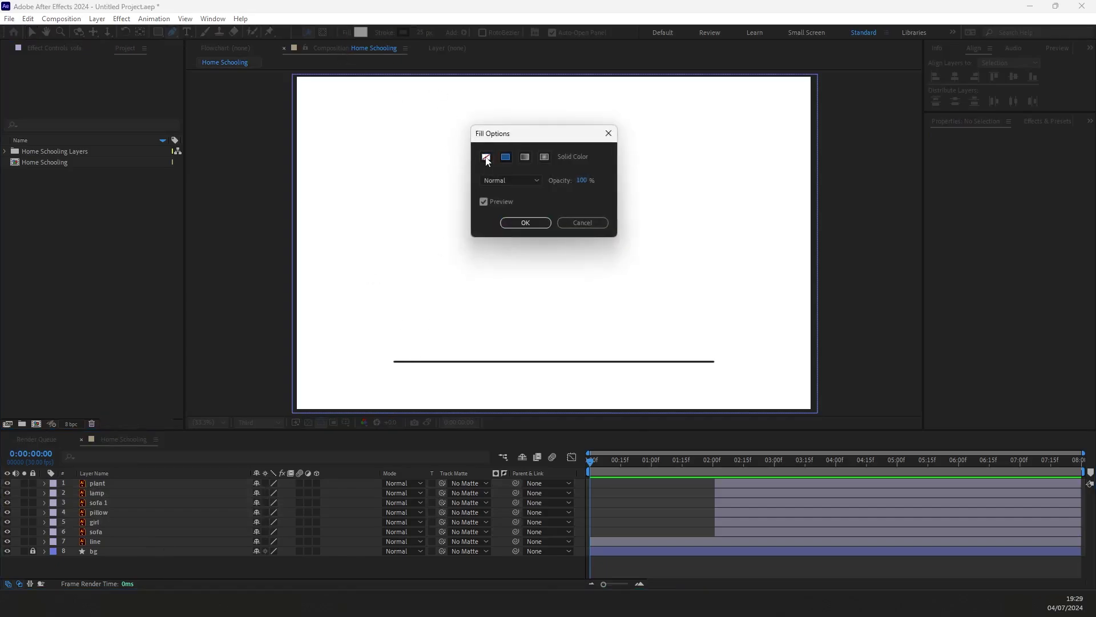
click(525, 222)
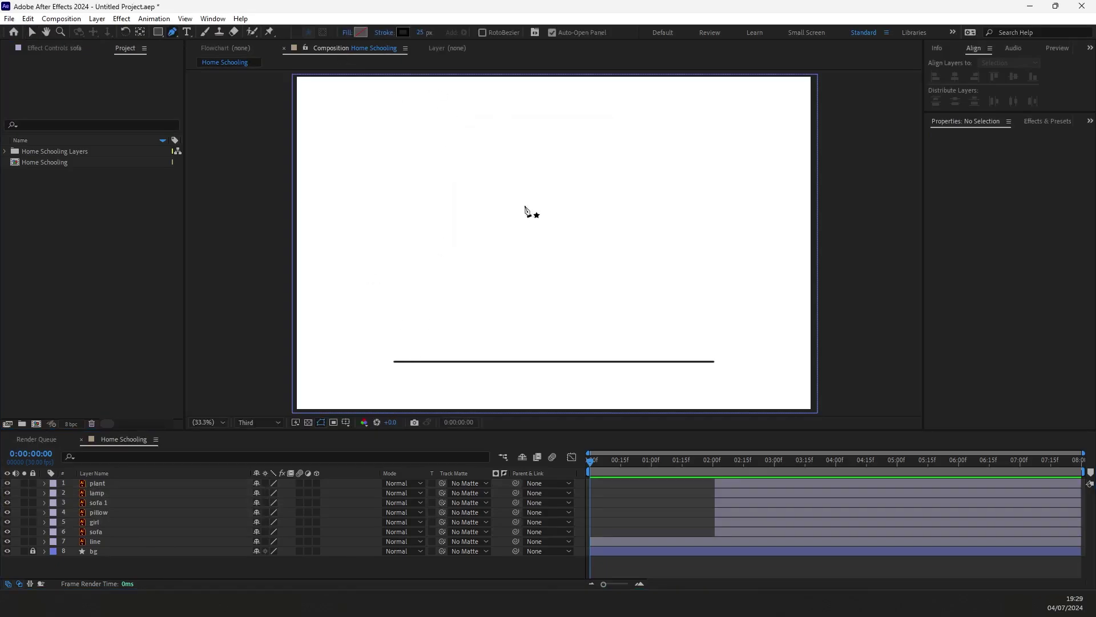
click(376, 359)
click(739, 359)
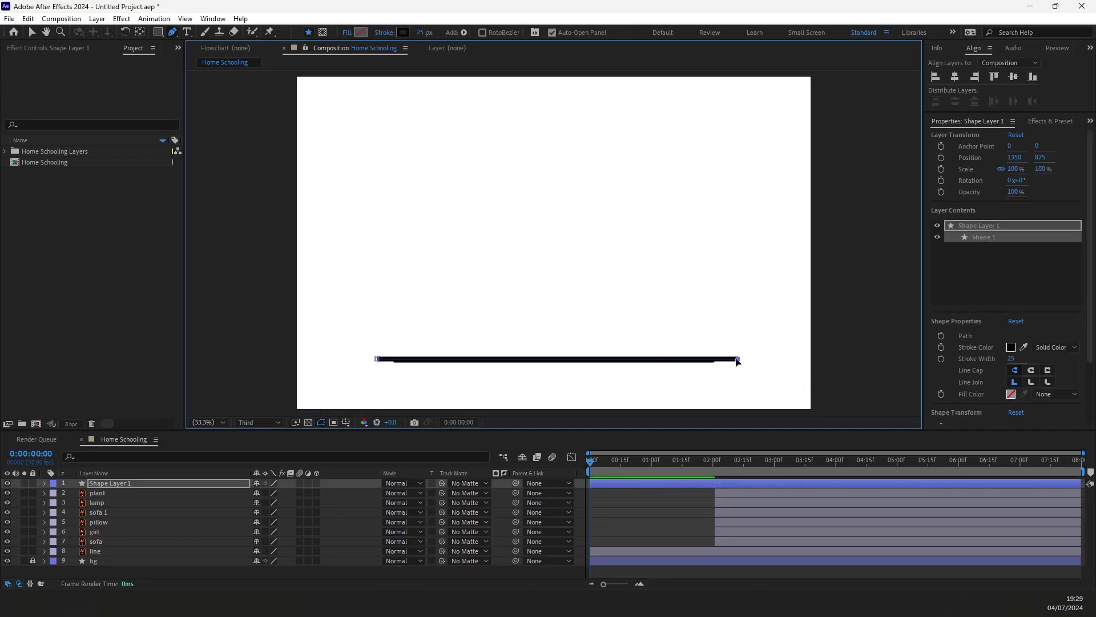
Nudge the drawn stroke down to cover the floor line and place its shape layer directly beneath the line layer
key(v)
drag(591, 359, 594, 361)
drag(150, 484, 150, 553)
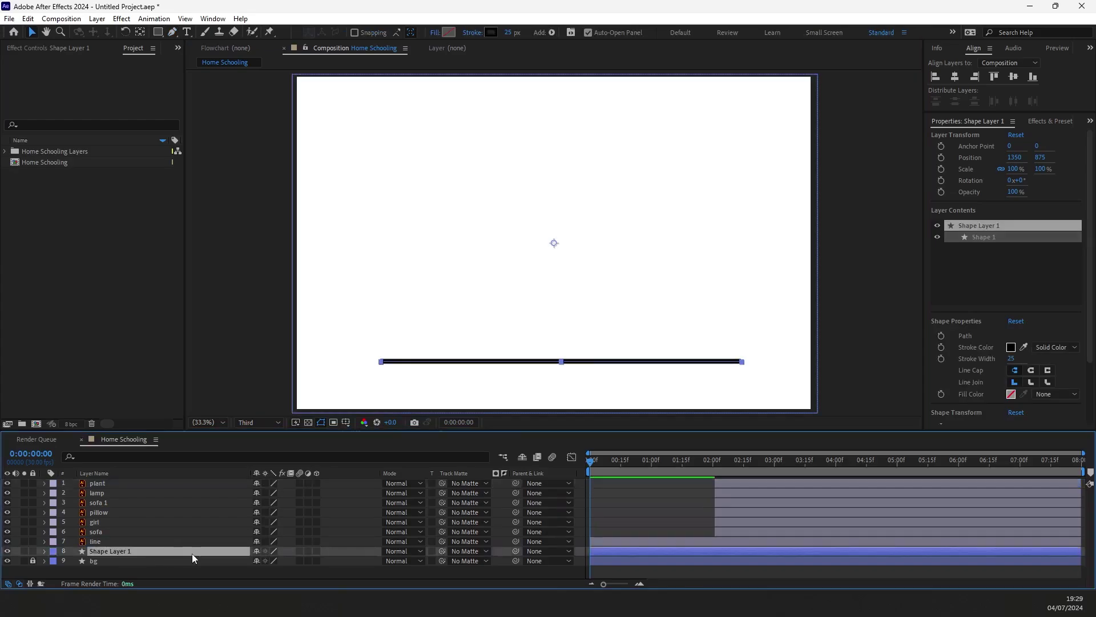
Add a Trim Paths operator to Shape Layer 1 and reveal its properties
click(46, 552)
click(373, 560)
click(405, 495)
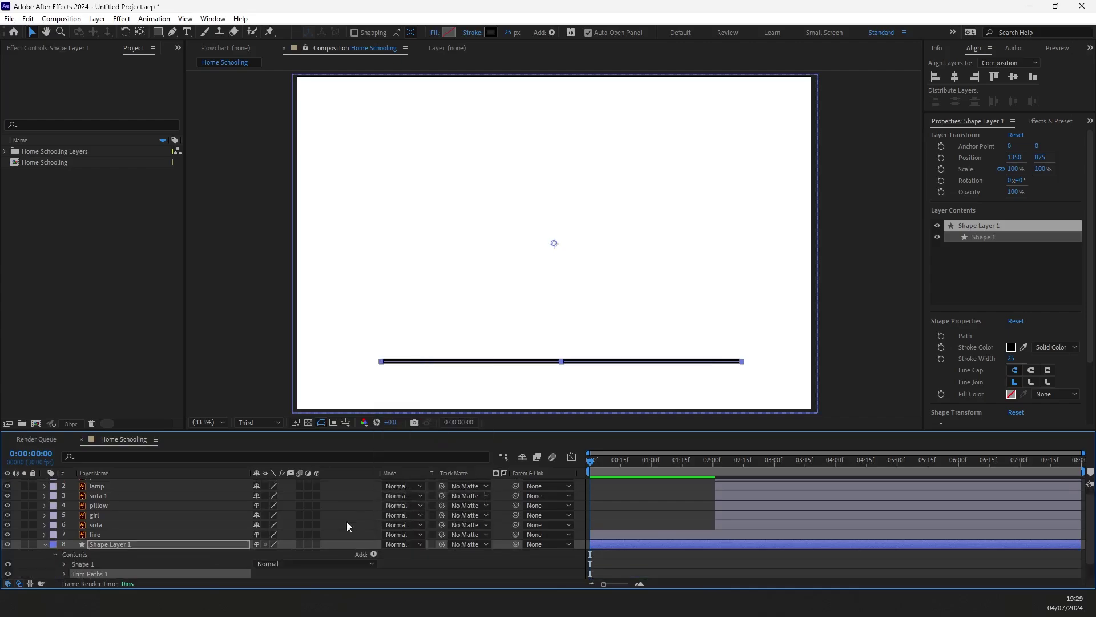
scroll(224, 567, down, 1)
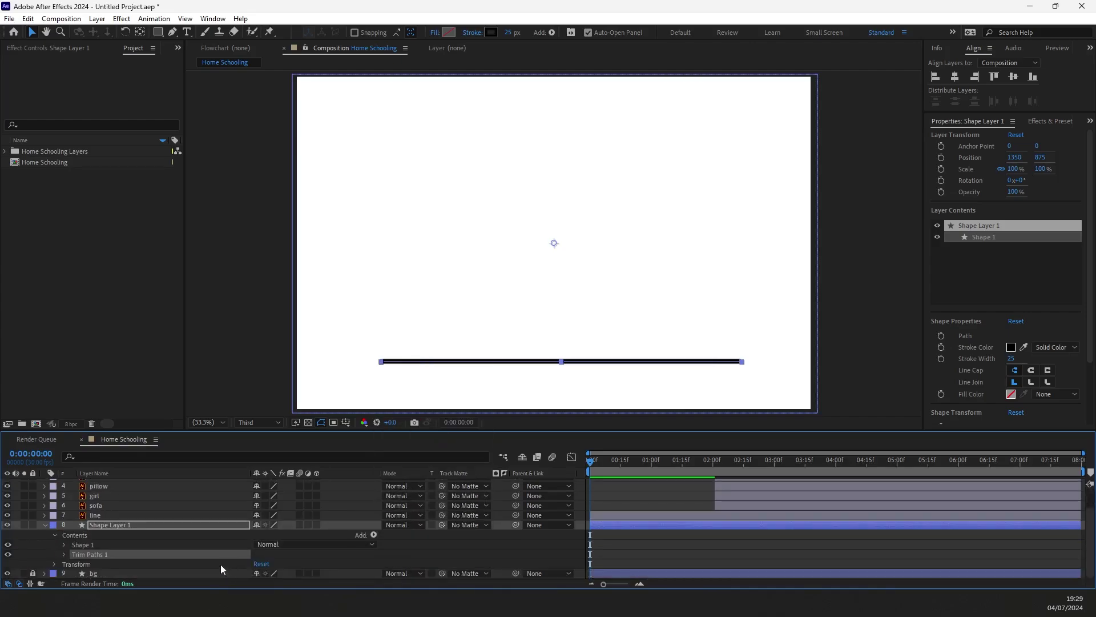
click(64, 553)
scroll(65, 553, down, 1)
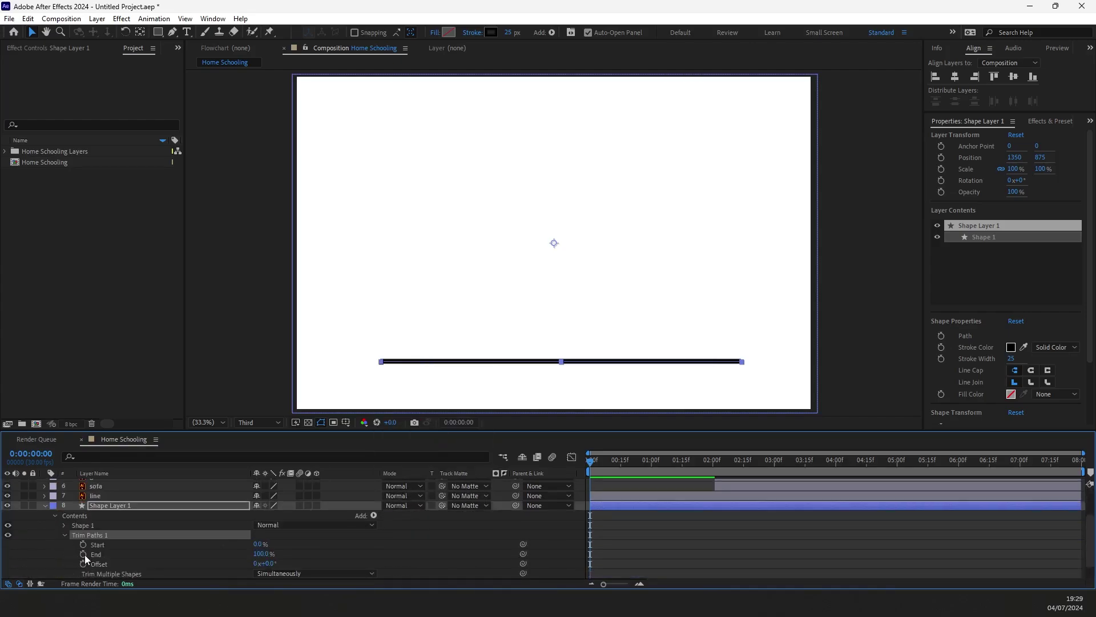
Keyframe the Trim Paths End from 0% at the first frame to 100% at 15 frames
click(83, 554)
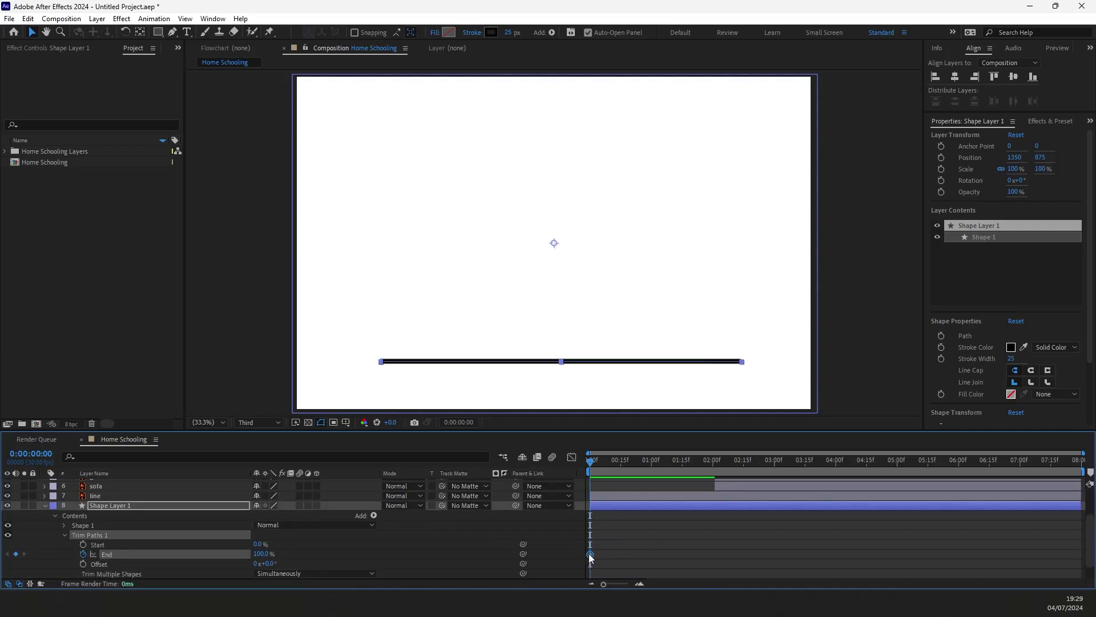
drag(590, 554, 621, 556)
drag(262, 555, 47, 556)
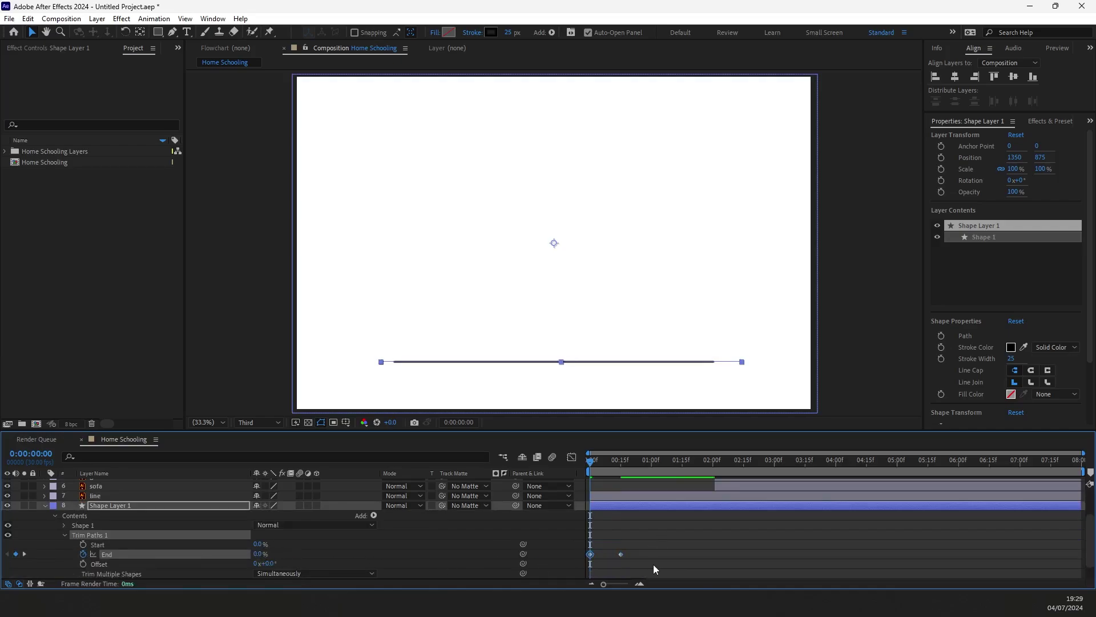
Easy-ease the two End keyframes and lengthen the first keyframe's outgoing ease in the speed graph
drag(653, 564, 574, 544)
click(570, 458)
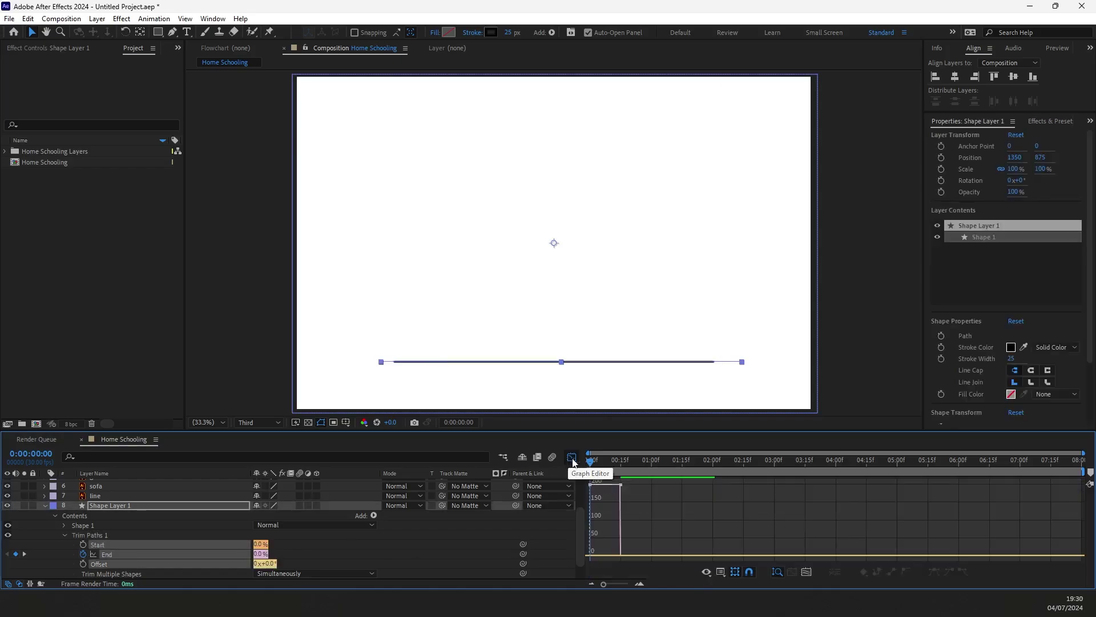
click(572, 461)
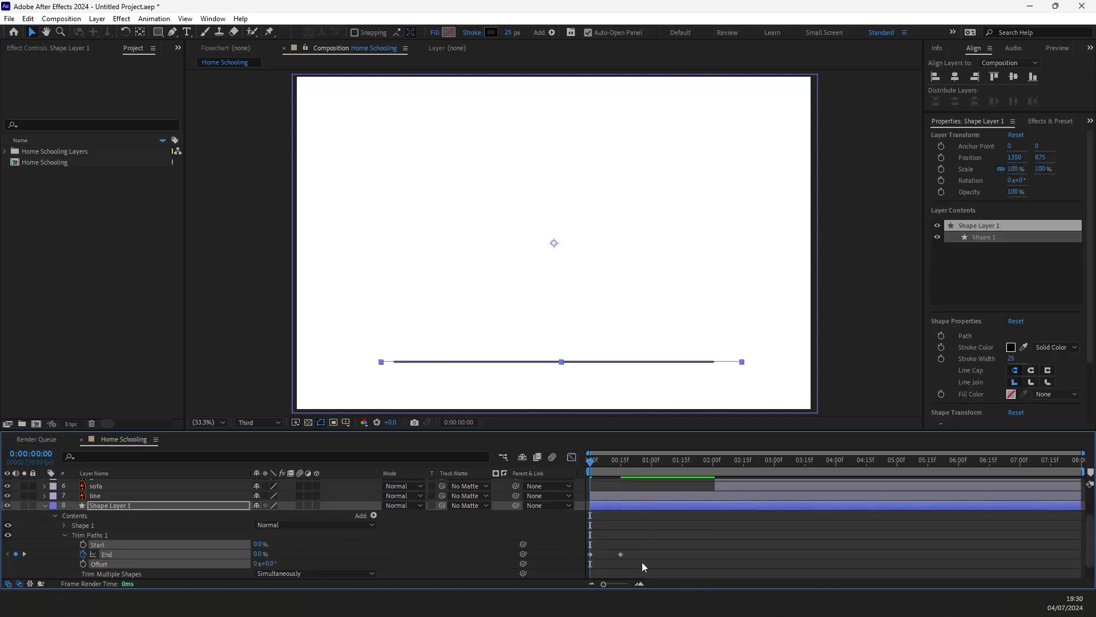
drag(637, 569, 553, 514)
click(573, 459)
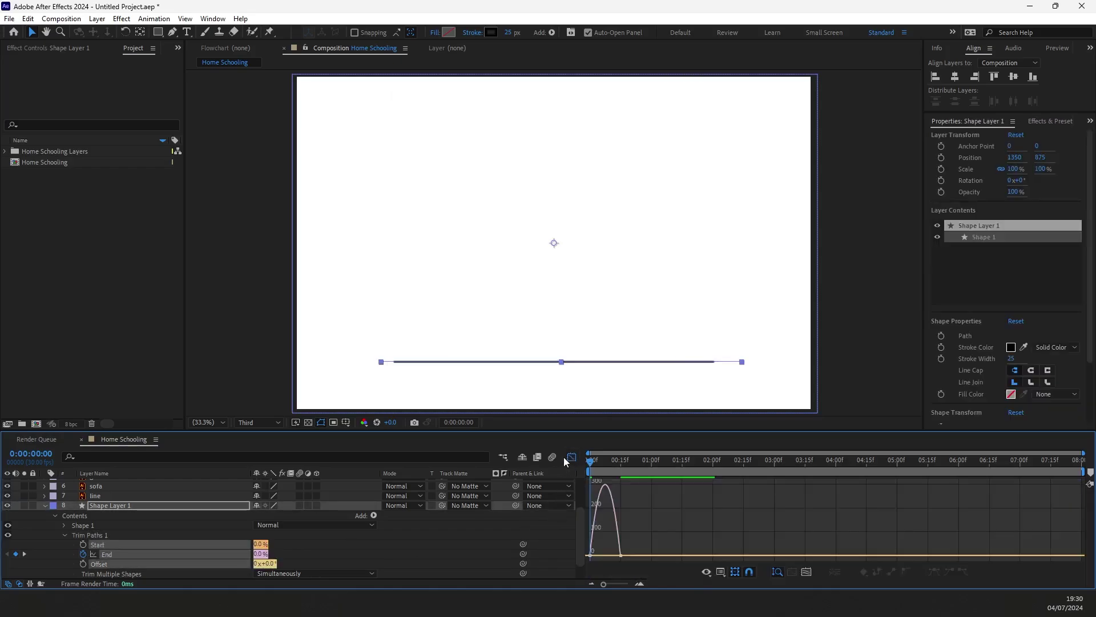
click(591, 554)
drag(598, 554, 609, 555)
click(571, 457)
click(46, 506)
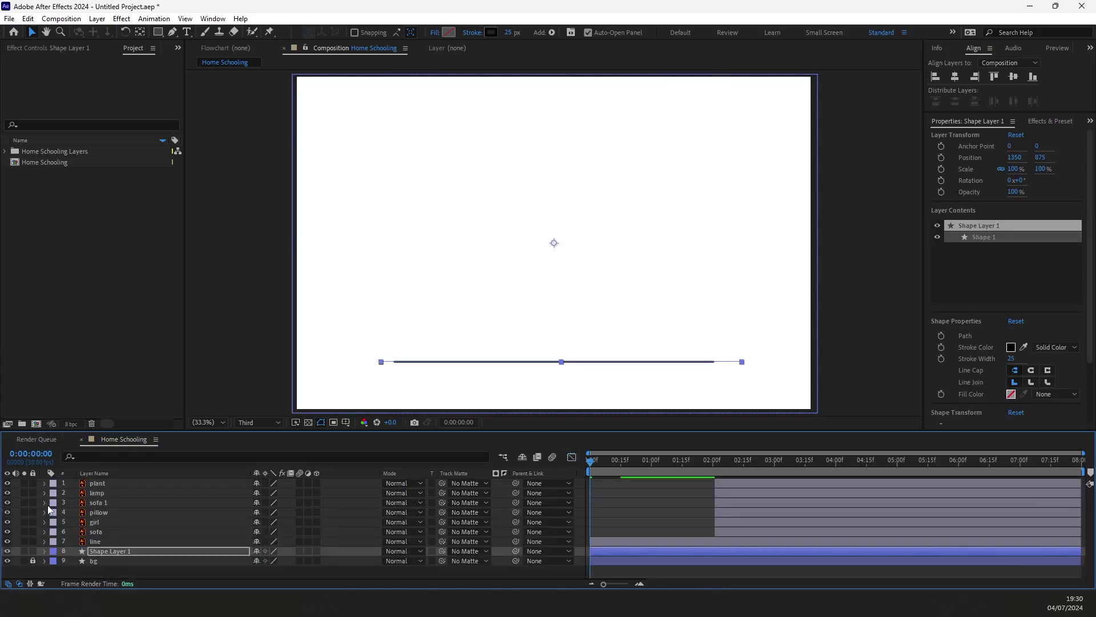
Set the line layer as Shape Layer 1's track matte and preview the line's reveal
click(152, 541)
click(485, 539)
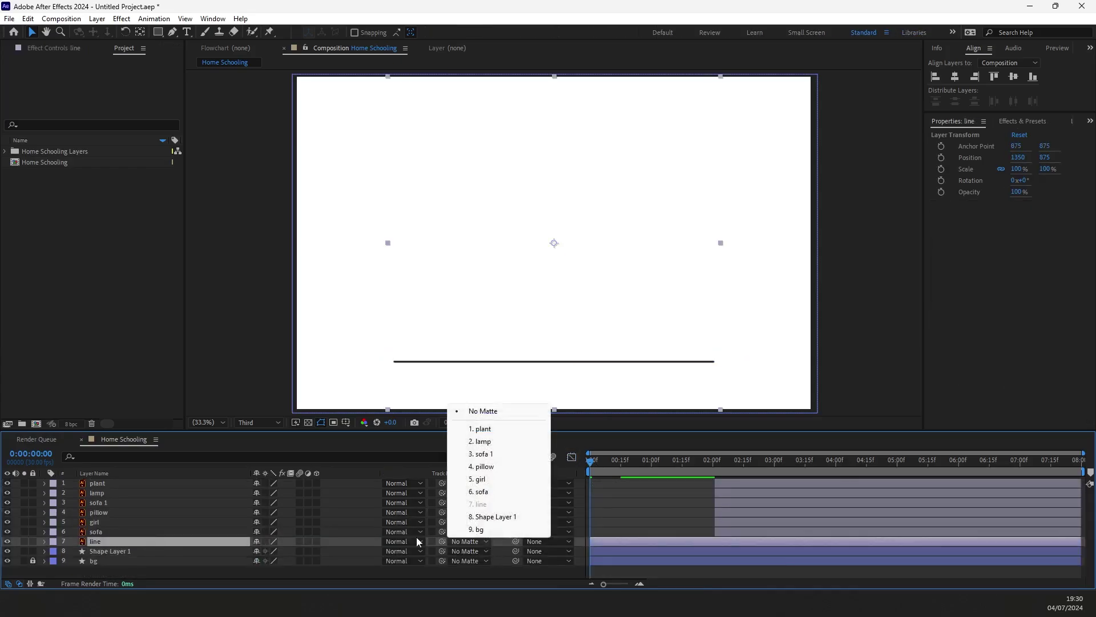
click(165, 548)
click(487, 550)
click(483, 514)
key(space)
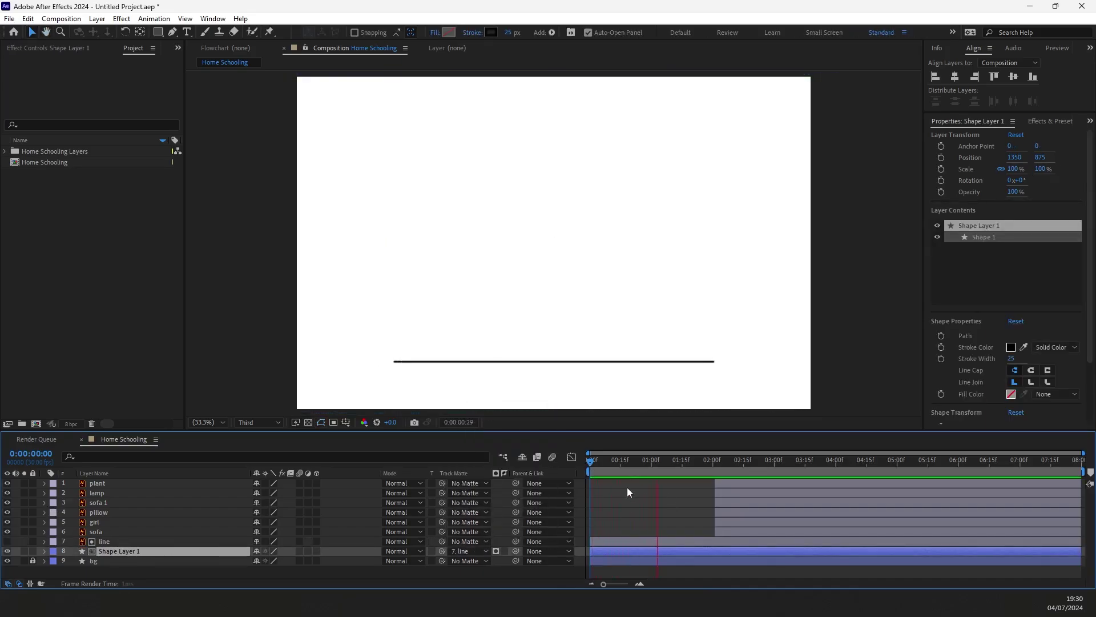
key(space)
Try moving the stroke's last End keyframe to about 1 second, preview the timing and undo the move
key(u)
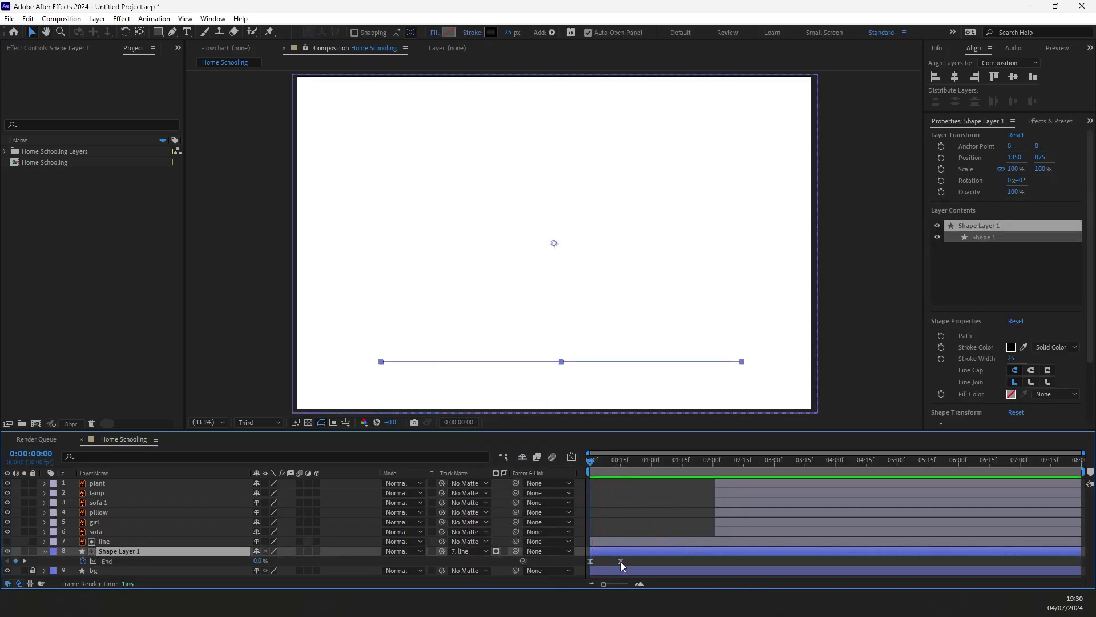
mouse_move(621, 561)
mouse_down()
mouse_move(609, 561)
mouse_move(621, 561)
mouse_up()
key(space)
drag(614, 463, 581, 467)
key(space)
drag(622, 561, 649, 560)
key(space)
key(space)
key(ctrl+z)
key(Home)
click(44, 551)
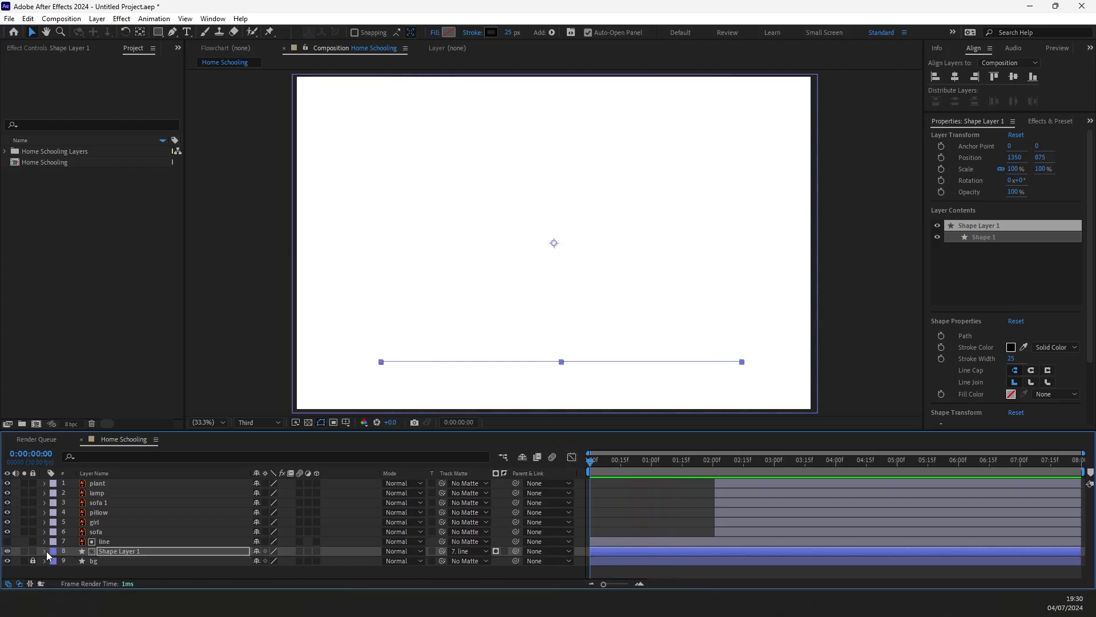
Give the lamp layer a Yellow label and move it between the sofa and line layers, with the time at frame 8
click(117, 531)
mouse_move(588, 465)
mouse_down()
mouse_move(616, 464)
mouse_move(606, 464)
mouse_up()
click(95, 492)
click(53, 493)
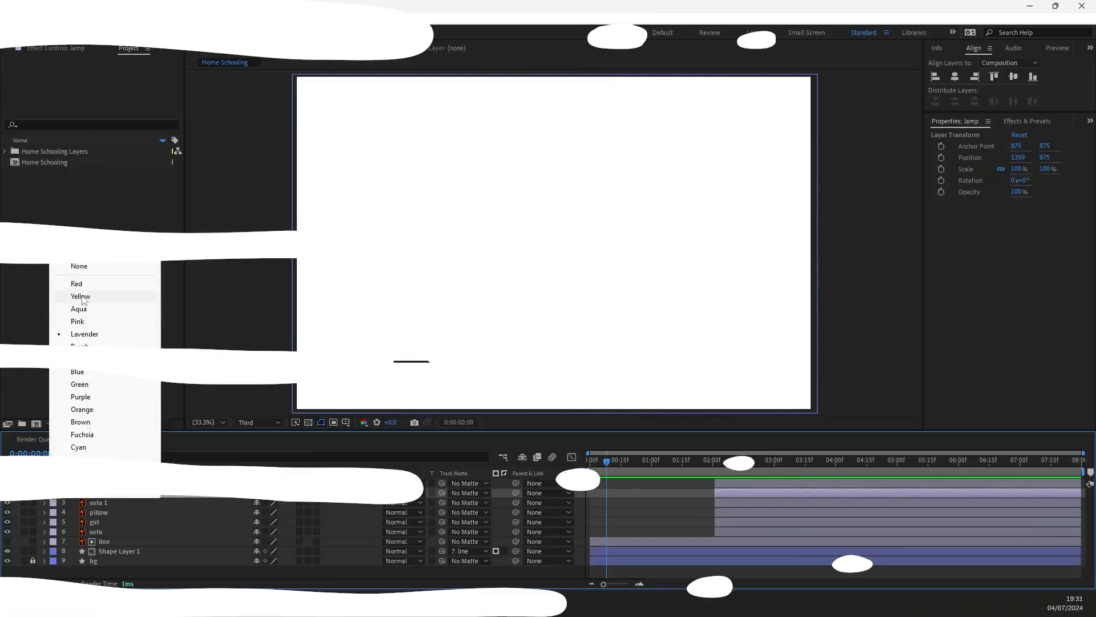
click(74, 295)
drag(105, 492, 111, 538)
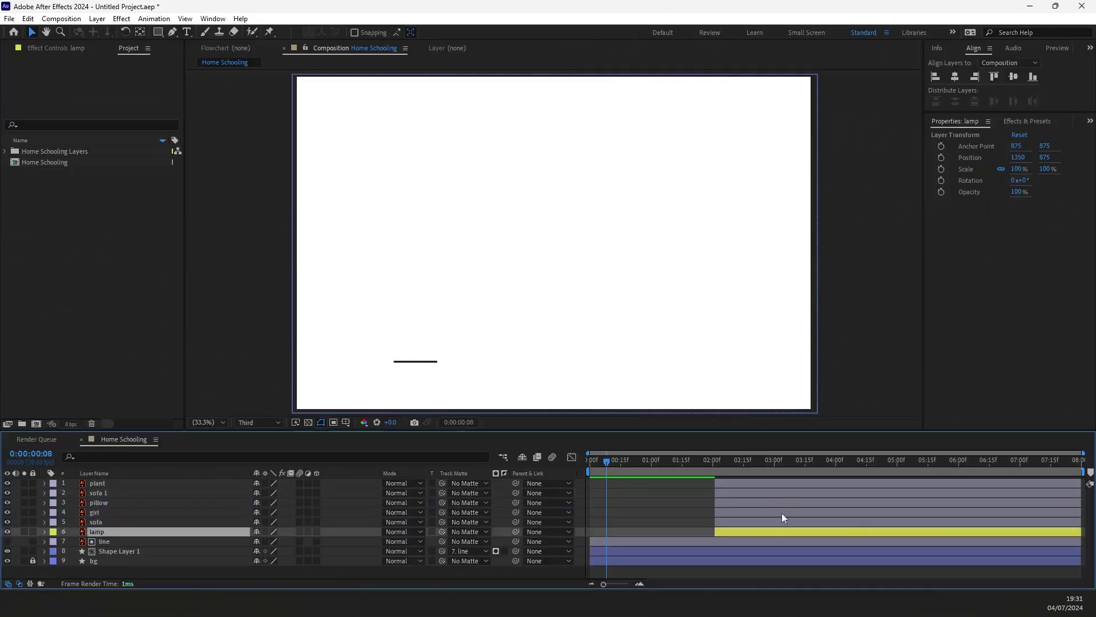
Extend the lamp layer's start back to frame 8 and move its anchor point to the base of the lamp
drag(717, 531, 610, 530)
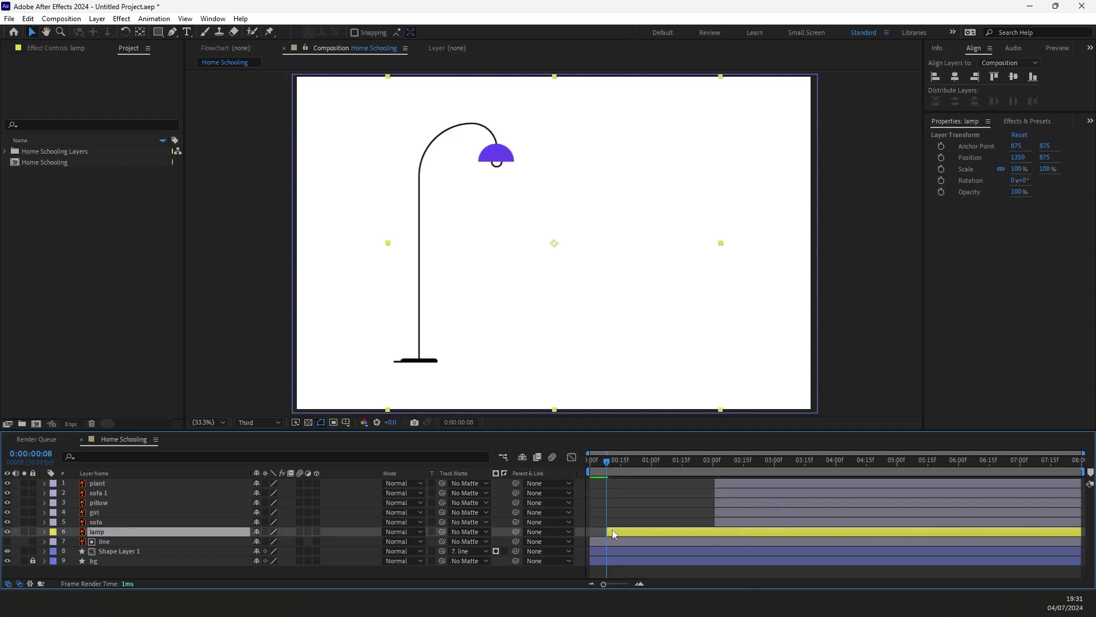
key(y)
drag(553, 242, 420, 359)
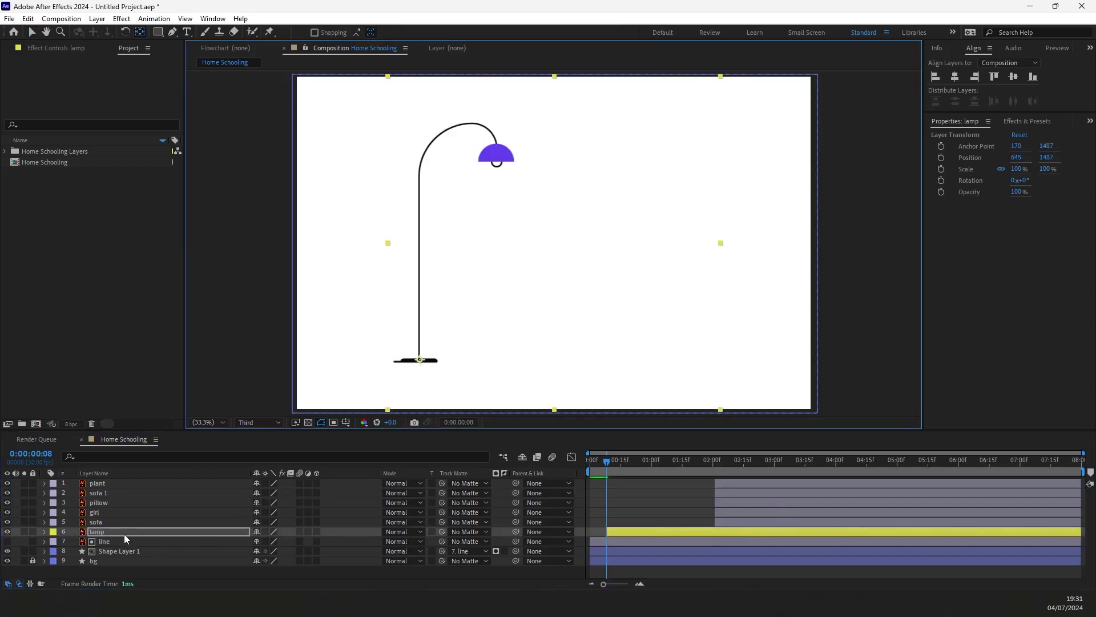
Keyframe the lamp's Scale at 100% at about 1 second and add another Scale keyframe at frame 8
key(s)
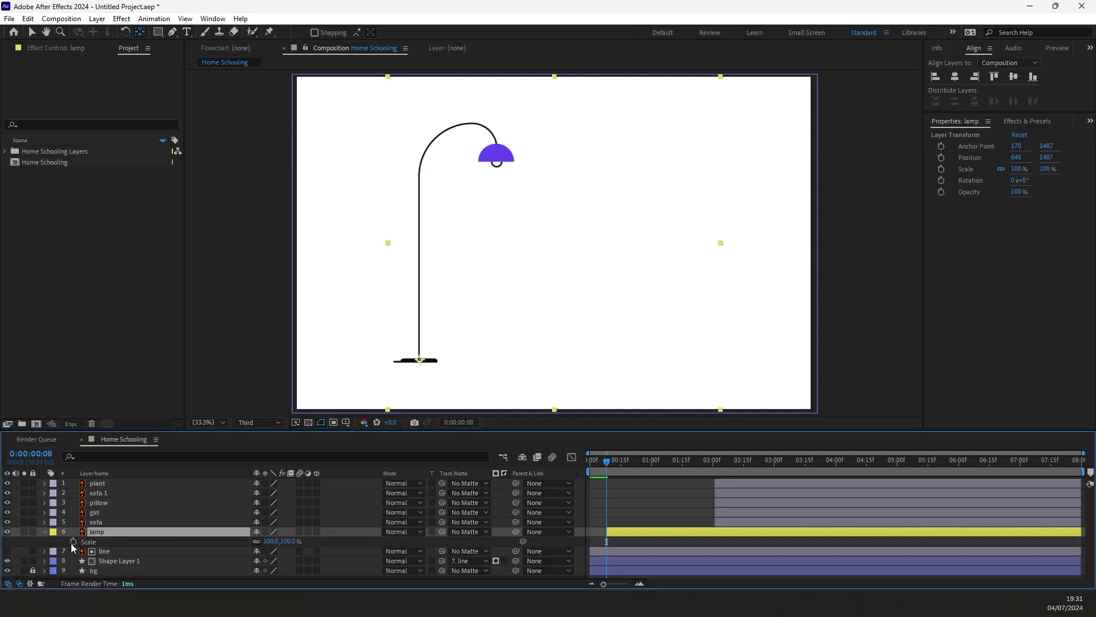
click(73, 541)
drag(652, 543, 656, 545)
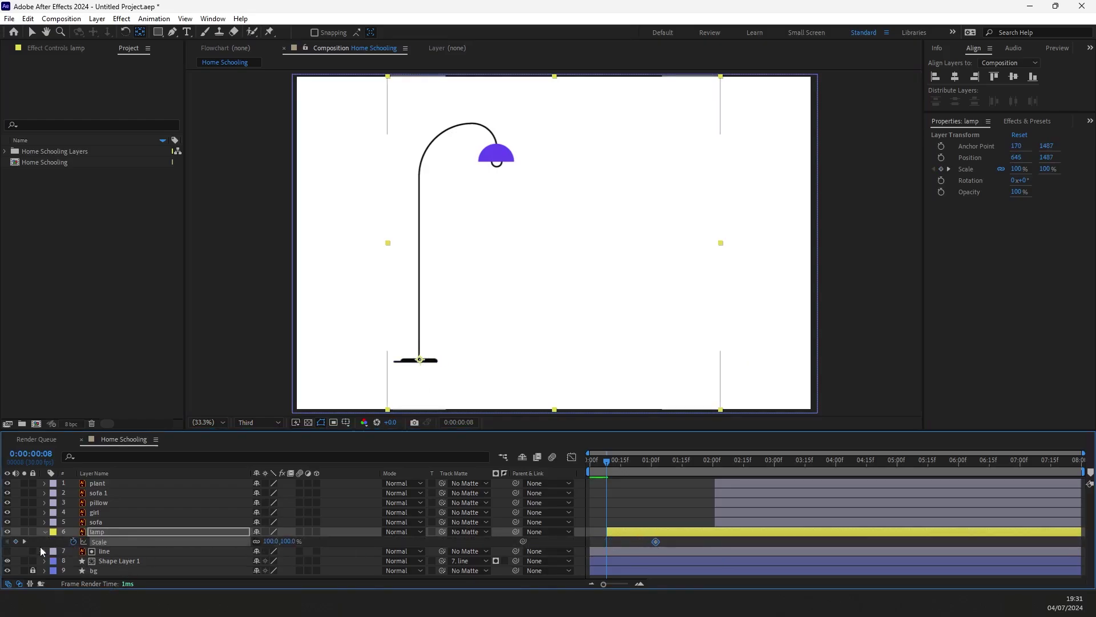
click(15, 540)
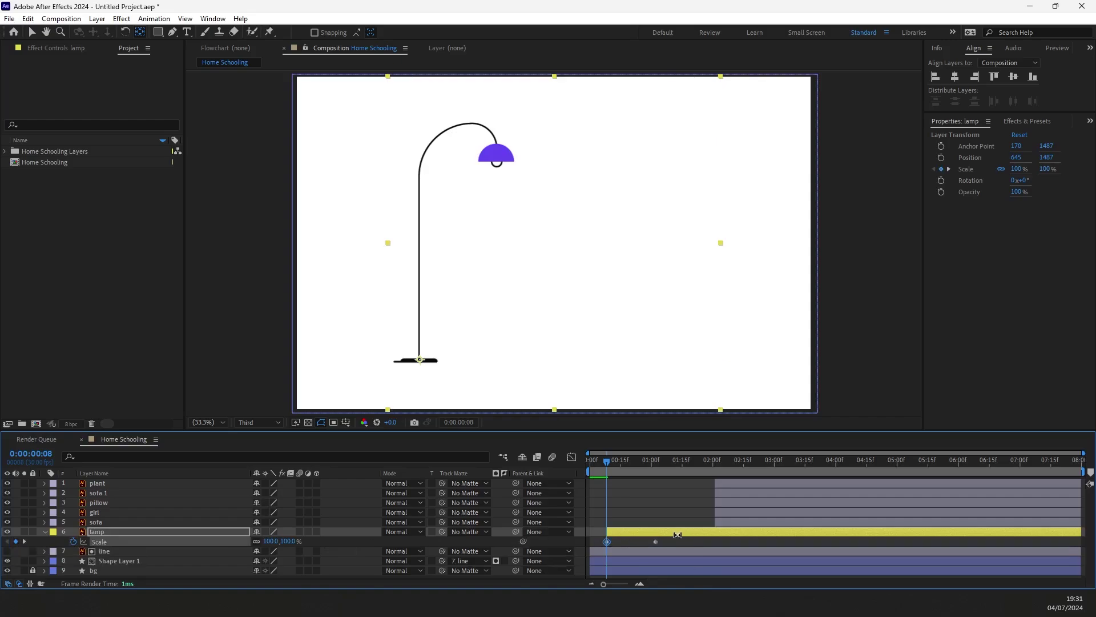
Stretch the lamp vertically to 113.3% and move that Scale keyframe to about frame 22
key(v)
drag(554, 80, 554, 37)
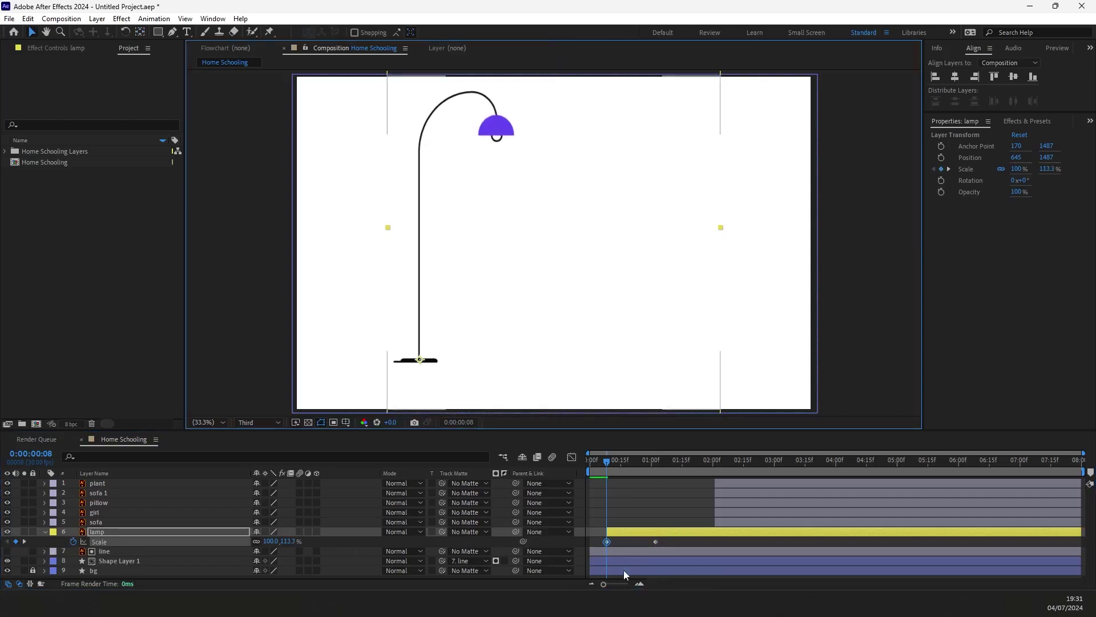
drag(607, 541, 634, 541)
Squash the lamp vertically down to its base at frame 8, to a vertical scale of about -0.1%
drag(580, 223, 572, 245)
click(552, 92)
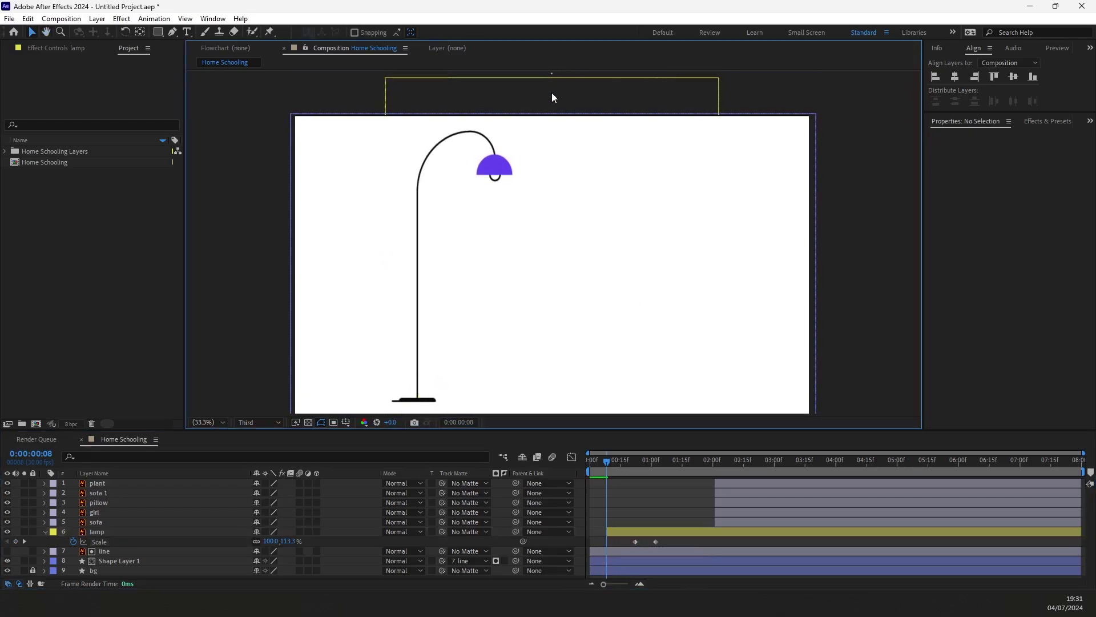
double_click(553, 78)
drag(553, 78, 556, 403)
Easy-ease the lamp's Scale keyframes and check their curve in the Graph Editor
drag(674, 545, 652, 547)
click(572, 457)
click(590, 460)
mouse_move(589, 431)
mouse_down()
mouse_move(582, 245)
mouse_move(582, 453)
mouse_move(581, 421)
mouse_up()
click(572, 445)
Preview the lamp's growth and retime its middle and last Scale keyframes to about frames 18 and 26
key(space)
drag(647, 530, 643, 529)
click(590, 453)
key(space)
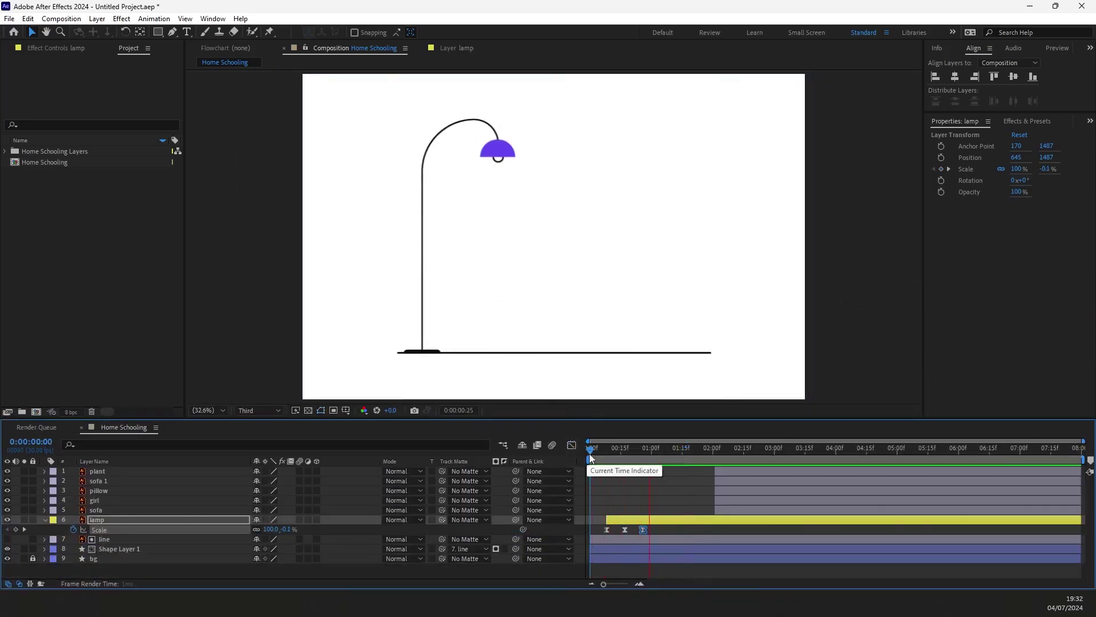
click(625, 530)
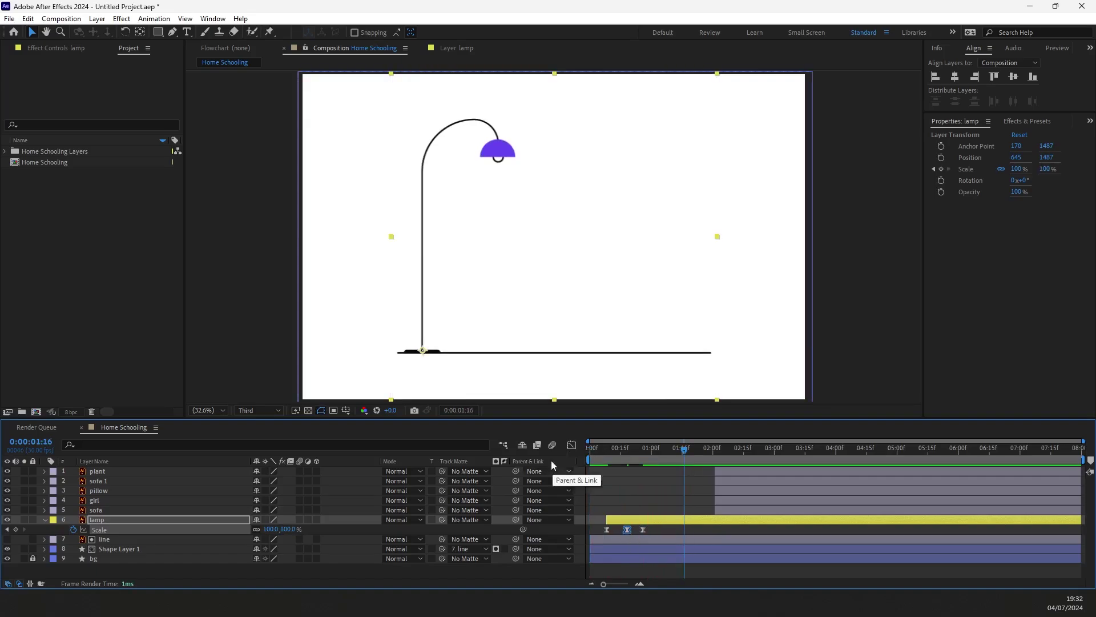
Adjust the easing into the lamp's last Scale keyframe in the Graph Editor and preview the lamp's growth
click(571, 445)
drag(640, 551, 628, 551)
drag(605, 423, 564, 440)
click(572, 439)
key(space)
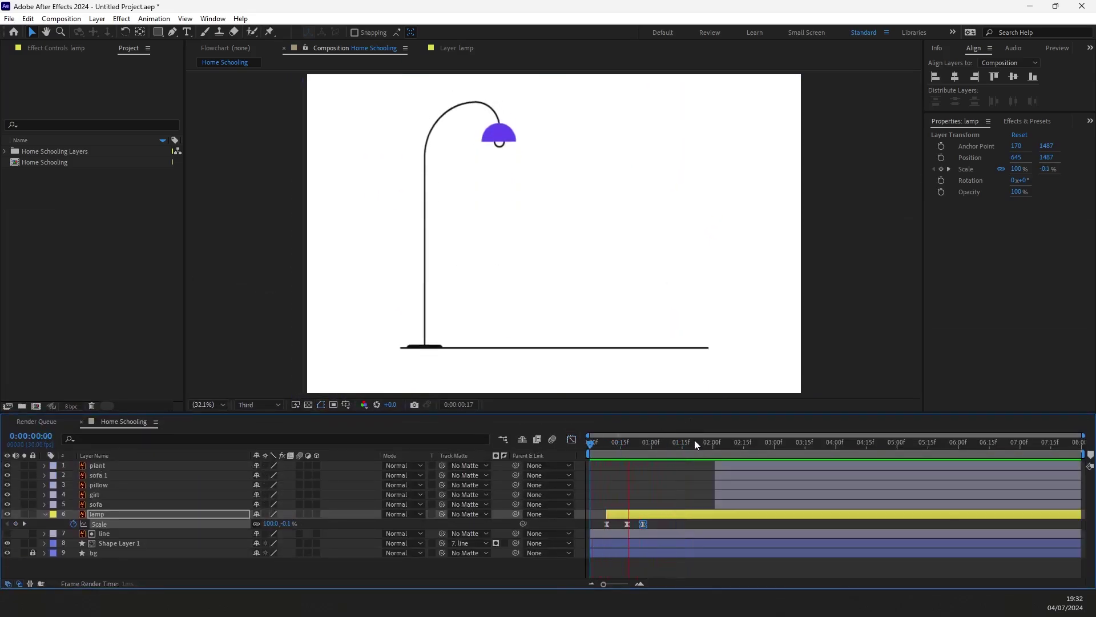
key(space)
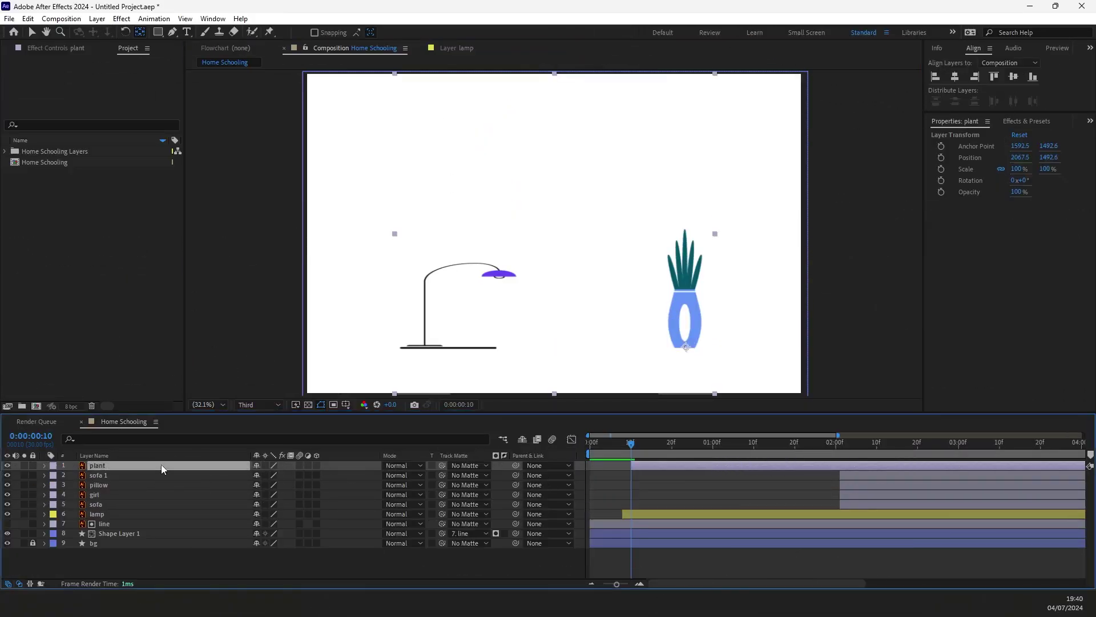
Keyframe the plant's Position to slide from X 567.5 at frame 10, overshoot to X 2203.5 at frame 15, and settle in place at frame 20
key(p)
click(72, 476)
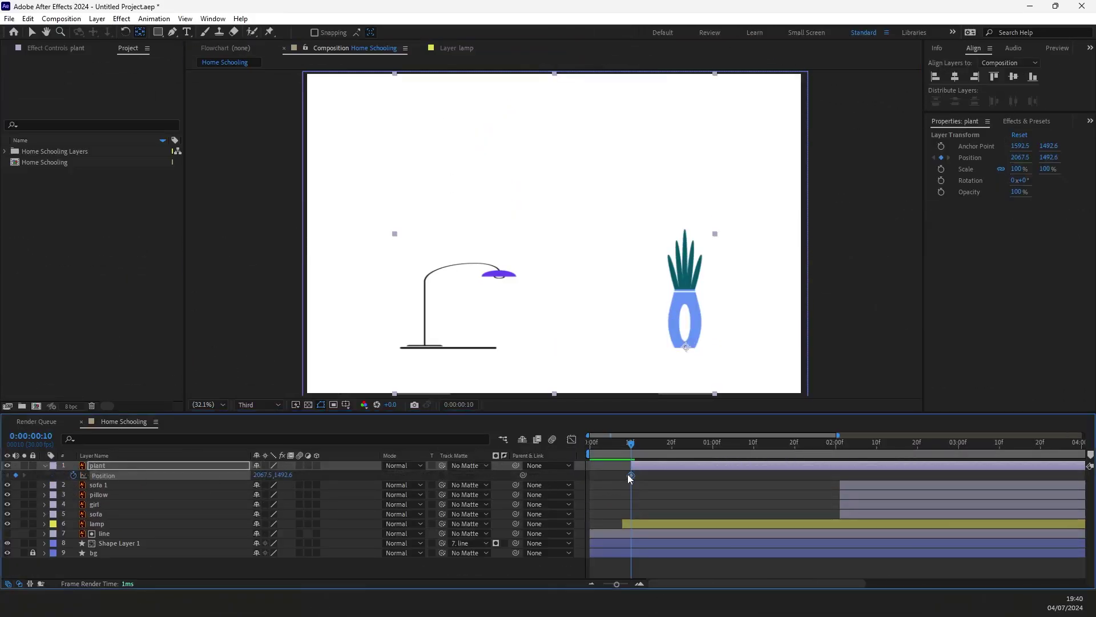
drag(631, 476, 672, 475)
drag(262, 478, 155, 478)
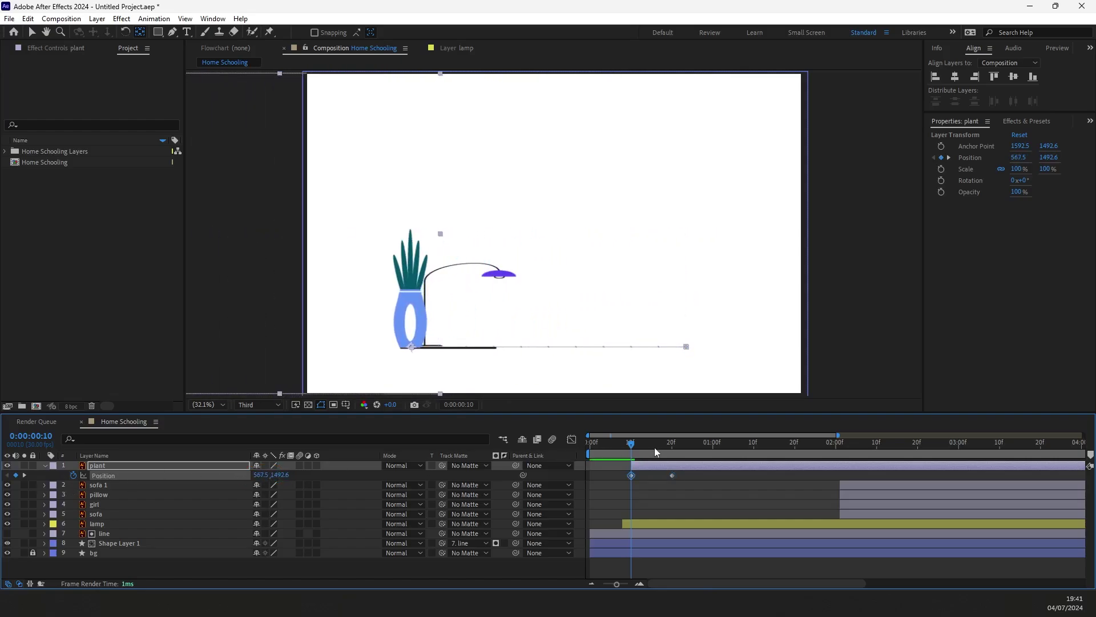
drag(633, 448, 653, 449)
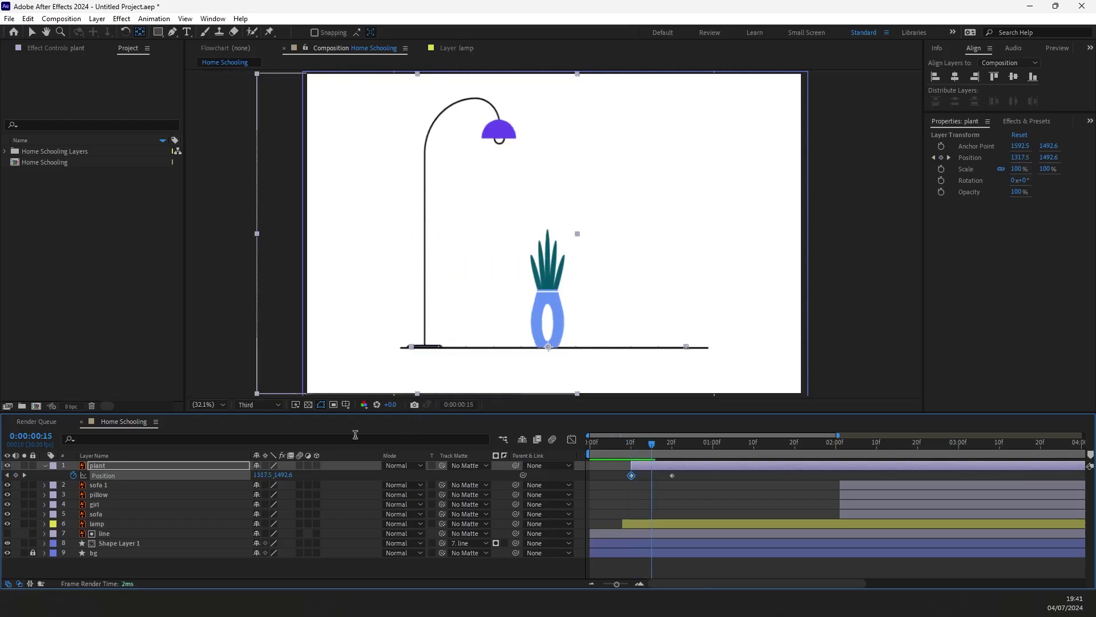
drag(543, 393, 679, 392)
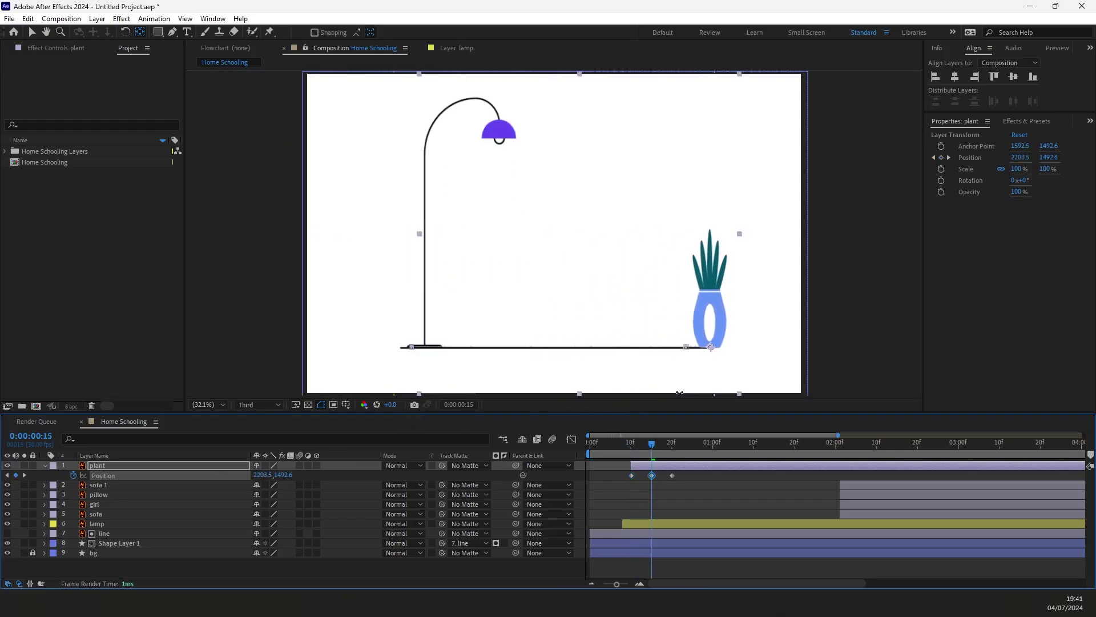
Easy-ease the plant's Position keyframes and lengthen the ease handles around the overshoot keyframe in the Graph Editor
drag(702, 487, 623, 478)
click(571, 439)
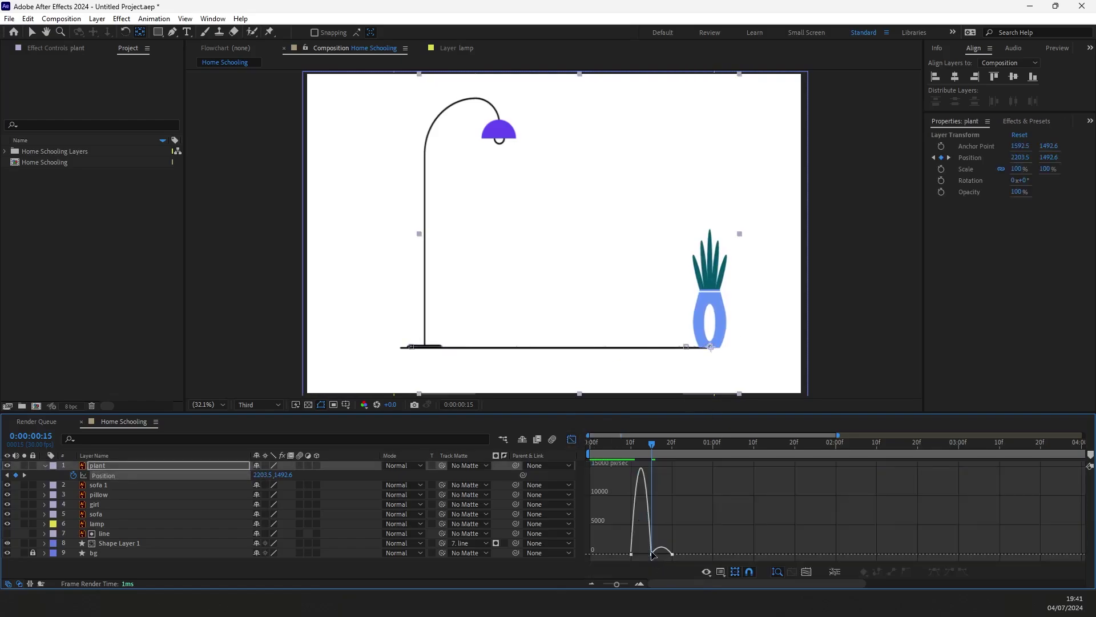
click(652, 554)
drag(638, 554, 661, 555)
Preview the plant's slide-in from the start of the composition and close the Graph Editor
click(598, 448)
key(space)
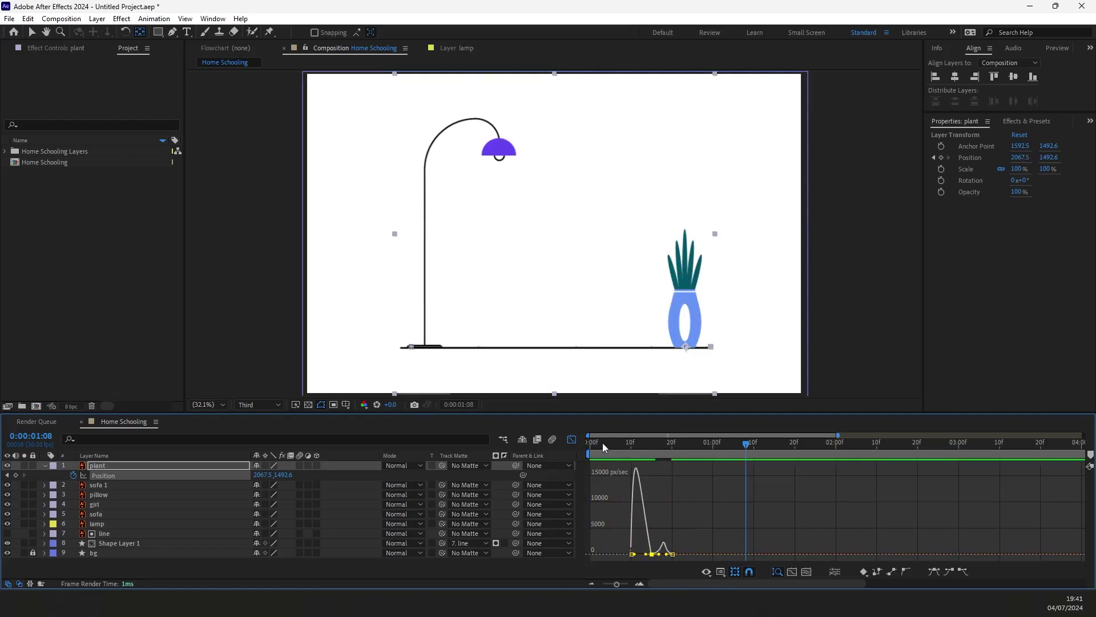
click(593, 445)
key(space)
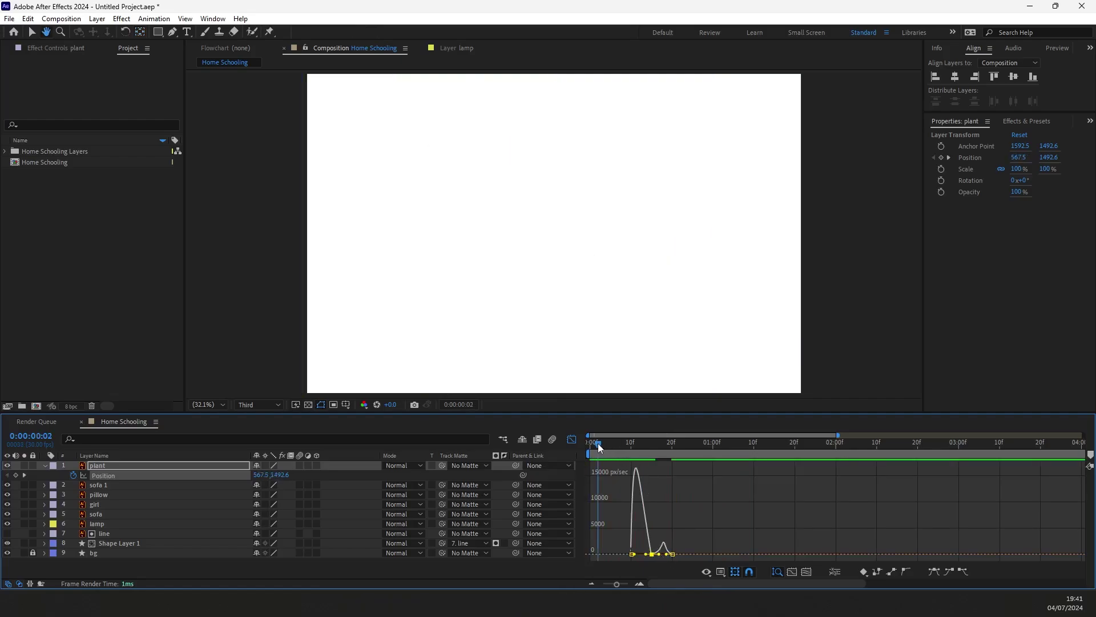
click(593, 446)
key(space)
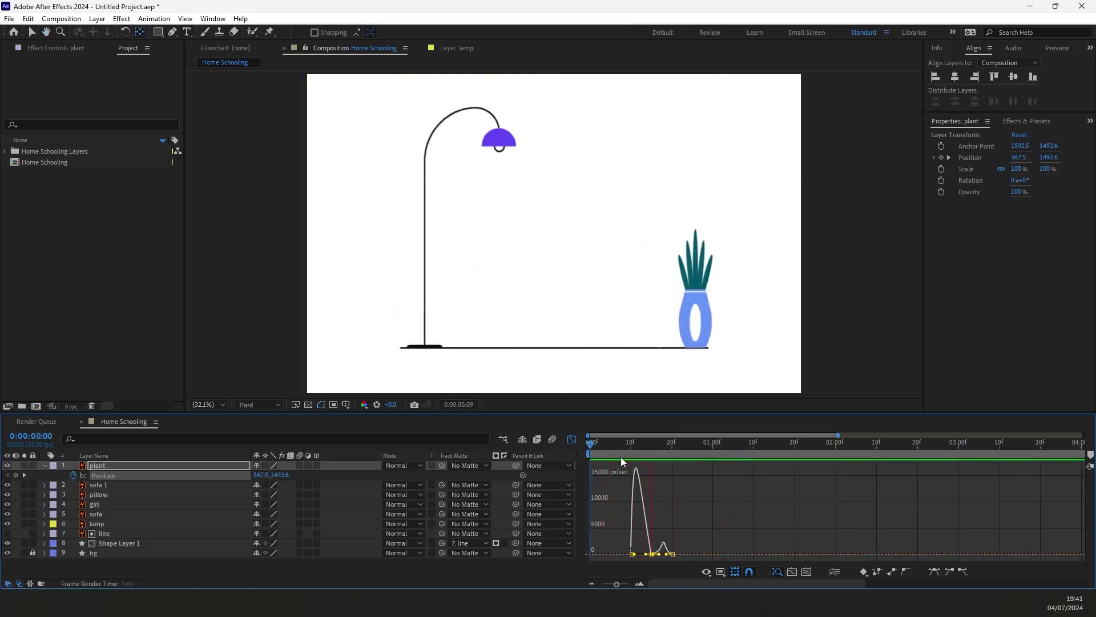
key(space)
click(571, 439)
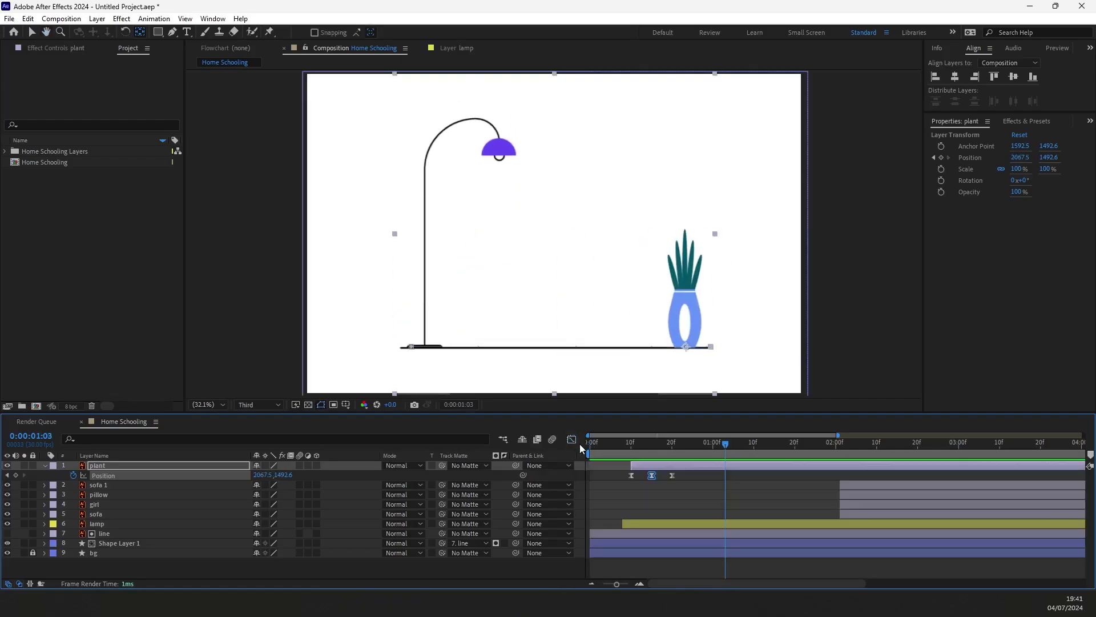
Apply the CC Bender effect to the plant, with its Top point at the leaf tip and its Base point at the pot's foot
click(633, 448)
click(117, 468)
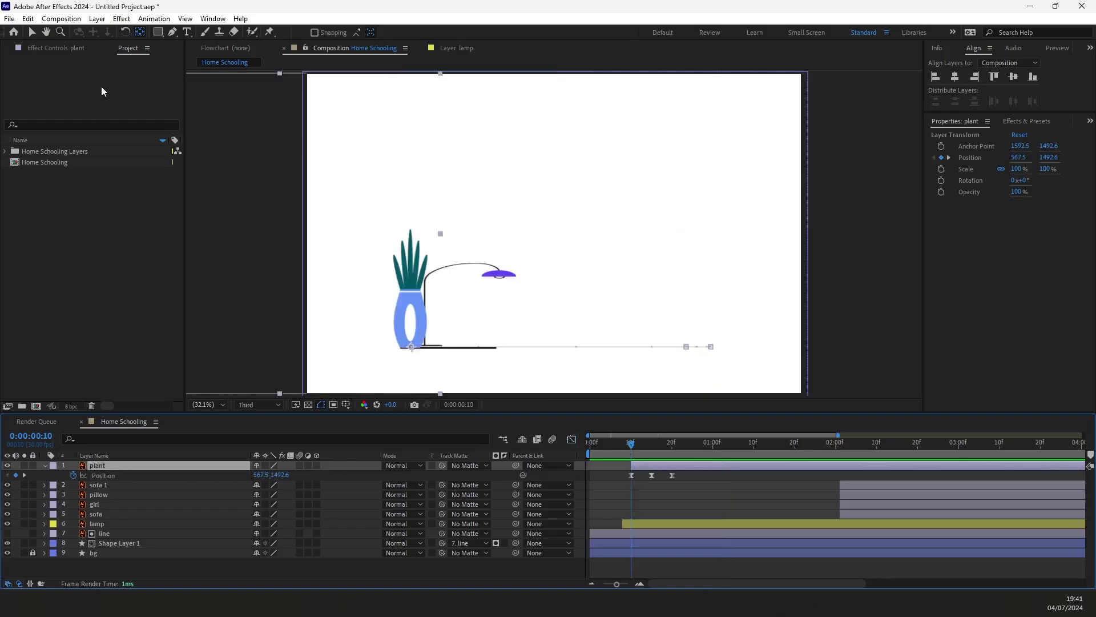
click(212, 19)
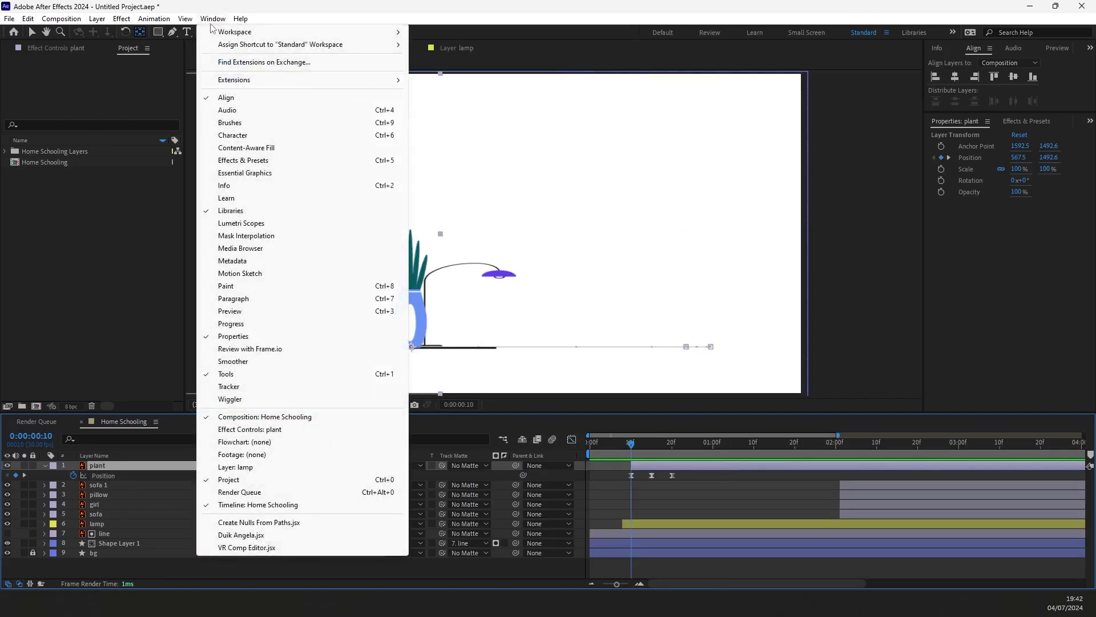
click(246, 160)
click(1007, 135)
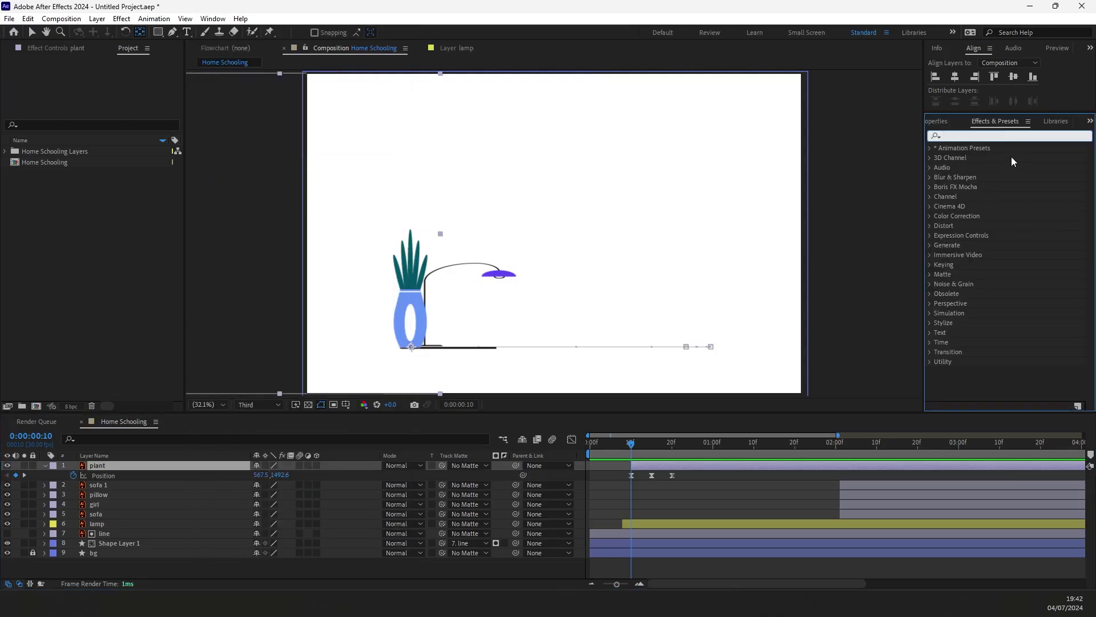
text(n)
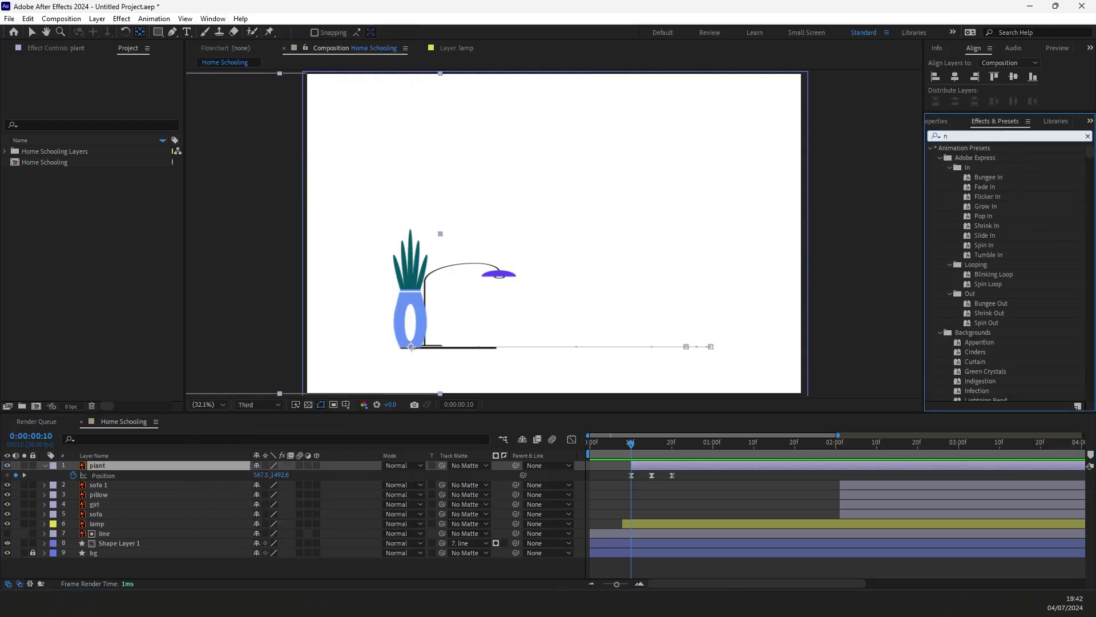
text(emd)
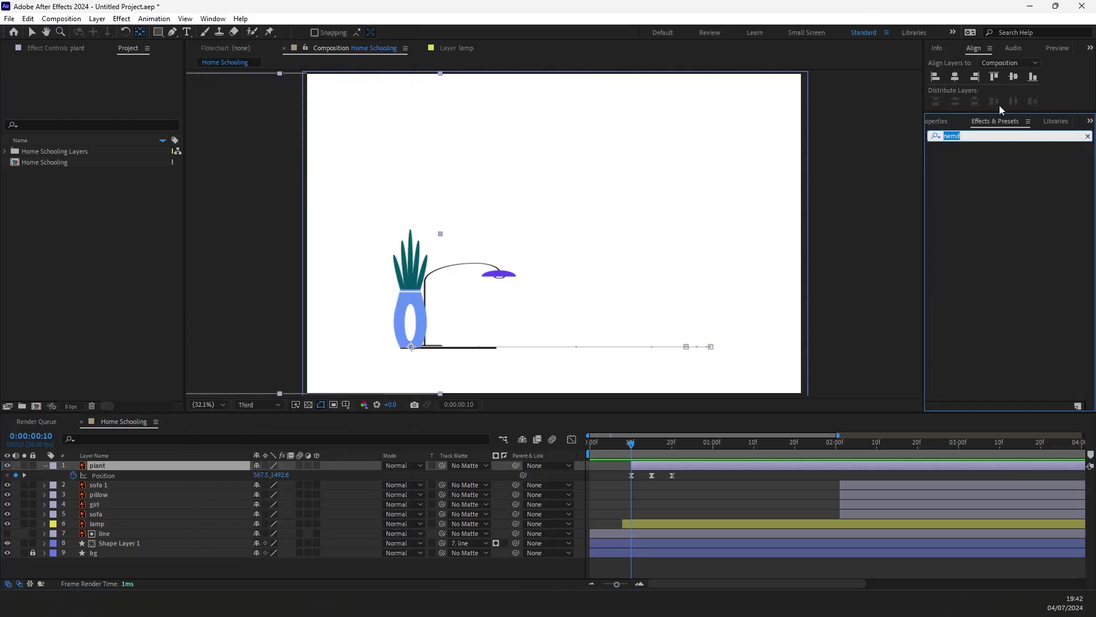
text(ben)
drag(970, 197, 136, 471)
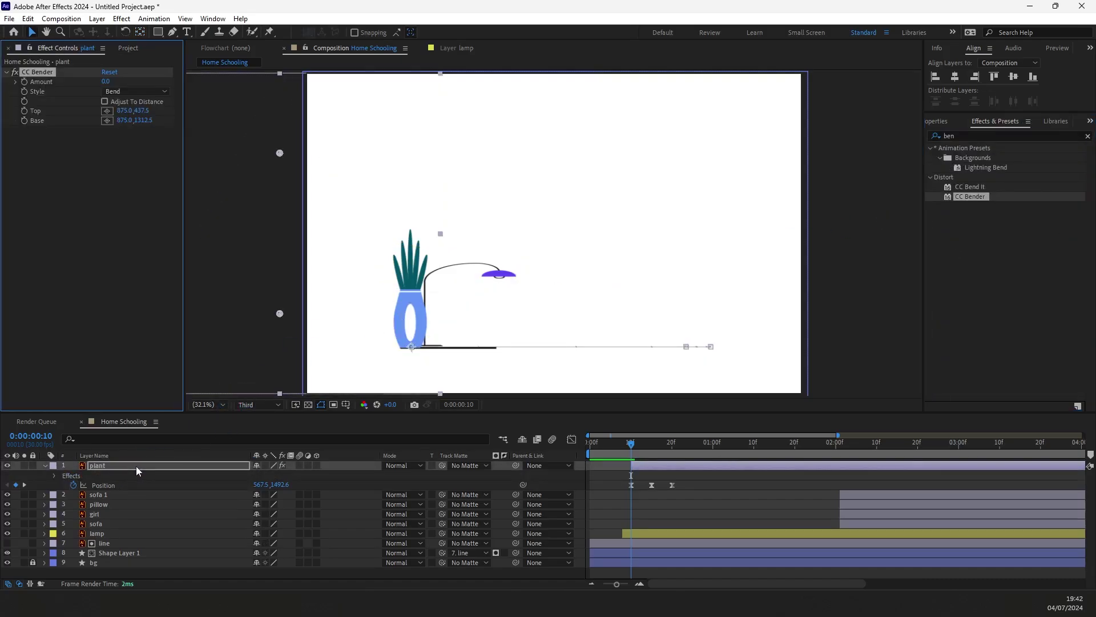
drag(280, 154, 404, 232)
drag(279, 314, 411, 348)
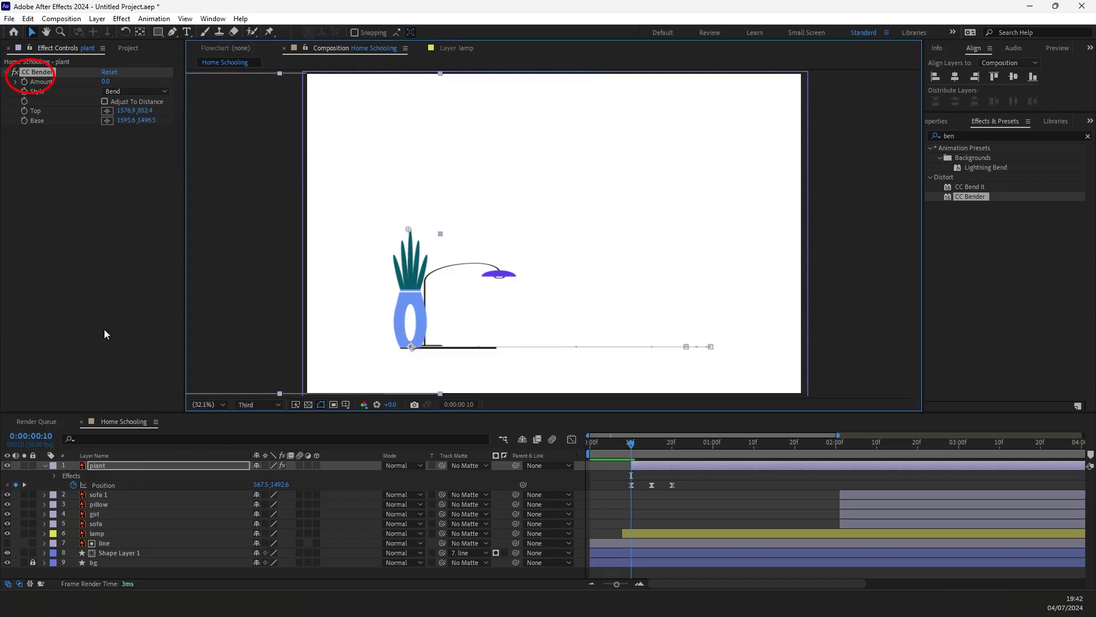
Keyframe the plant's CC Bender Amount at 0.0 on frames 10 and 20
click(33, 90)
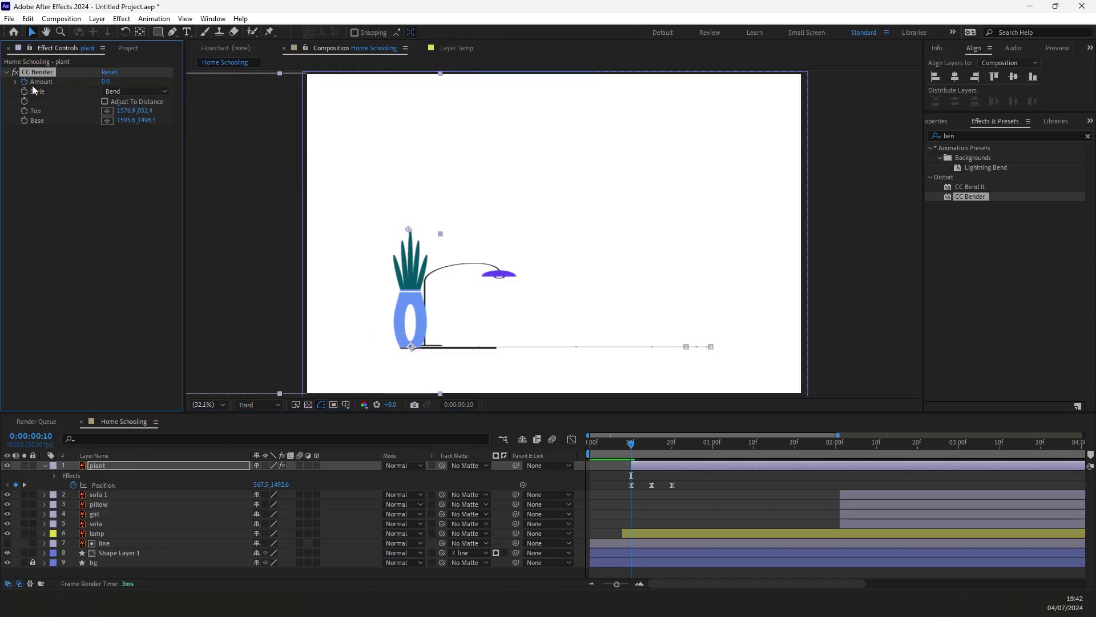
click(154, 468)
key(u)
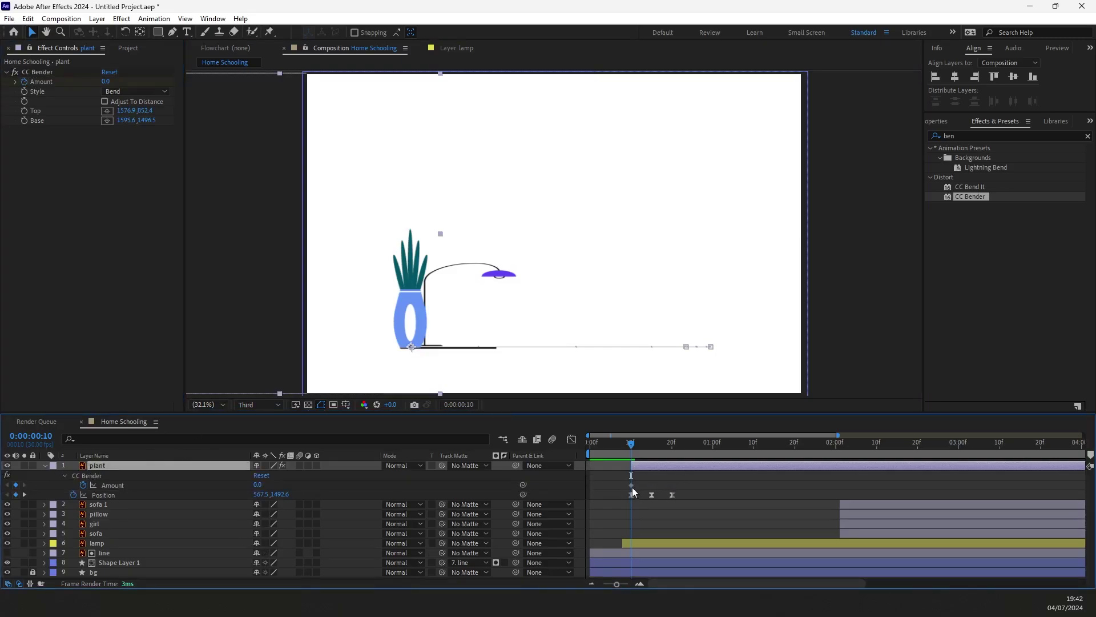
drag(631, 486, 674, 496)
click(16, 485)
Bend the plant backwards with a CC Bender Amount of -18.0 and place that keyframe at frame 13
drag(633, 444, 641, 444)
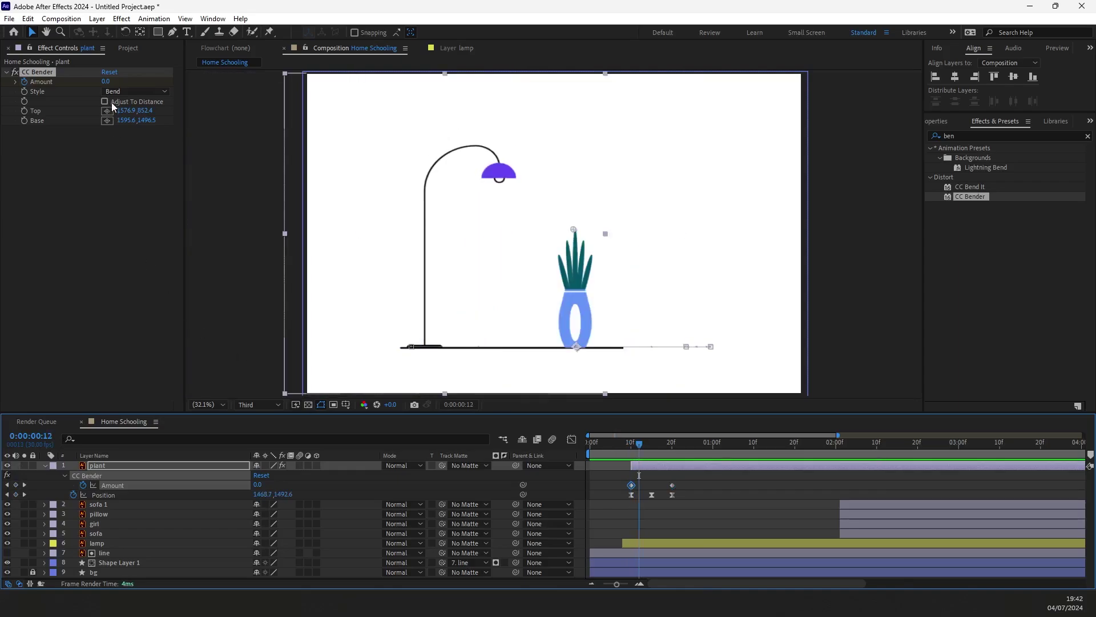
drag(110, 84, 100, 89)
drag(640, 486, 643, 487)
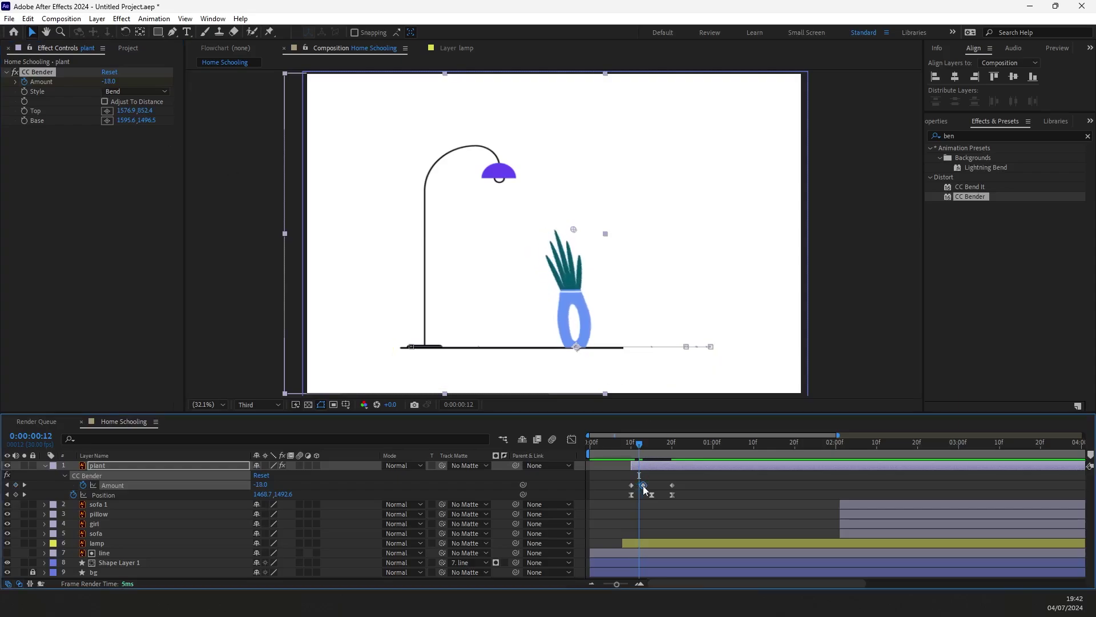
scroll(648, 489, up, 5)
scroll(648, 489, down, 4)
Bend the plant the opposite way at frame 16 and easy-ease all its CC Bender Amount keyframes
drag(601, 435, 679, 449)
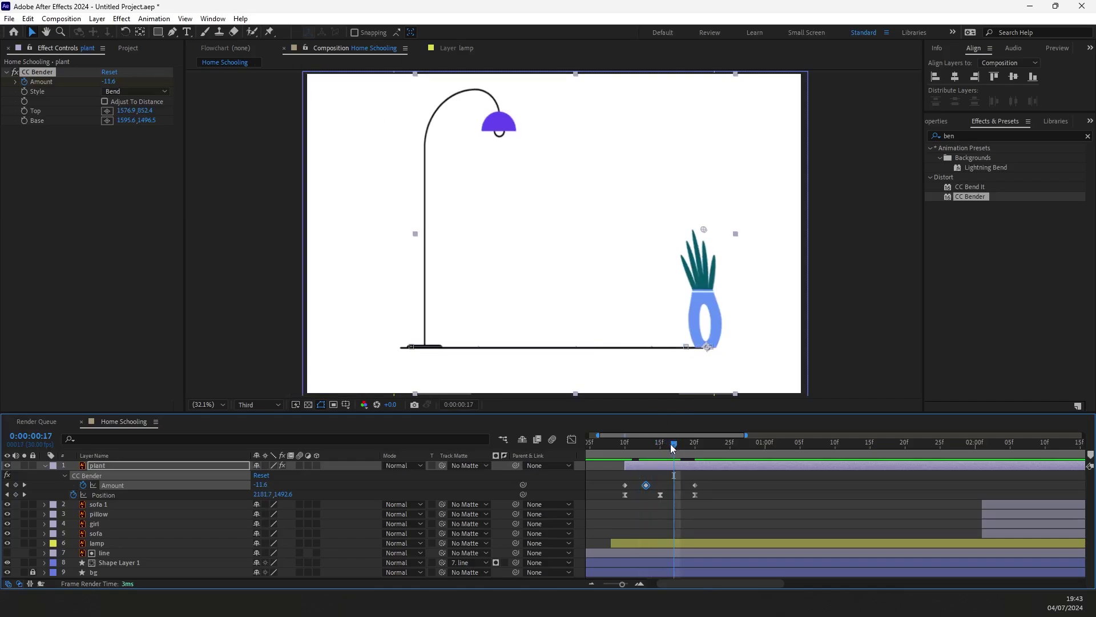
drag(672, 449, 667, 448)
mouse_move(108, 81)
mouse_down()
mouse_move(137, 81)
mouse_move(125, 81)
mouse_up()
drag(717, 490, 611, 489)
key(F9)
Preview the plant's motion and stretch its Position and Amount keyframes together to end at frame 25
drag(616, 446, 567, 450)
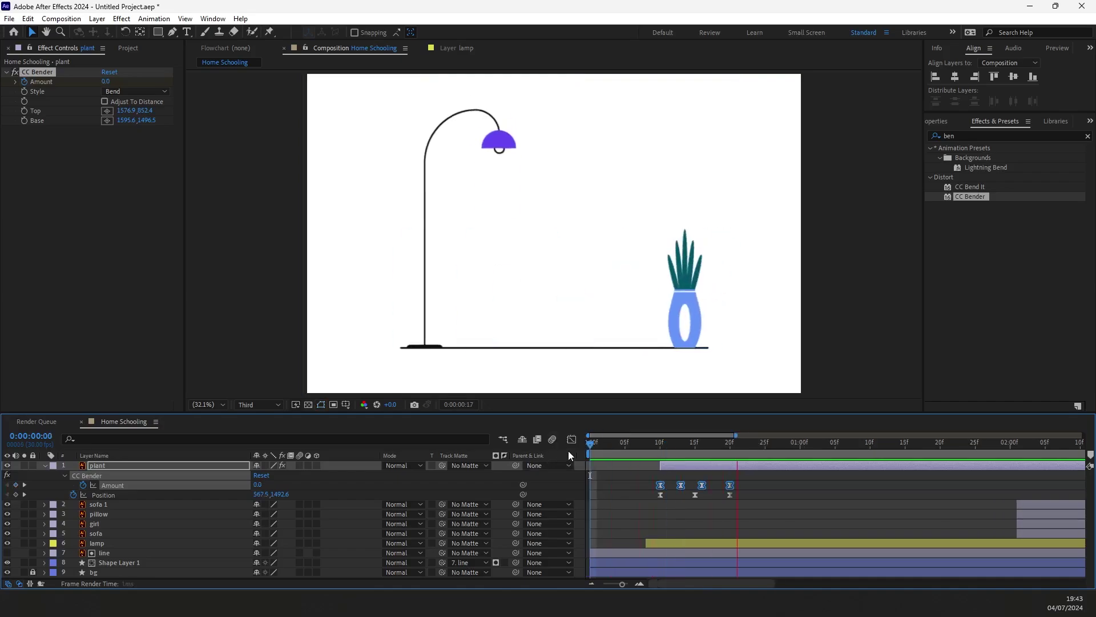
key(space)
mouse_move(746, 496)
mouse_down()
mouse_move(656, 484)
mouse_move(766, 496)
mouse_up()
drag(605, 444, 553, 455)
key(space)
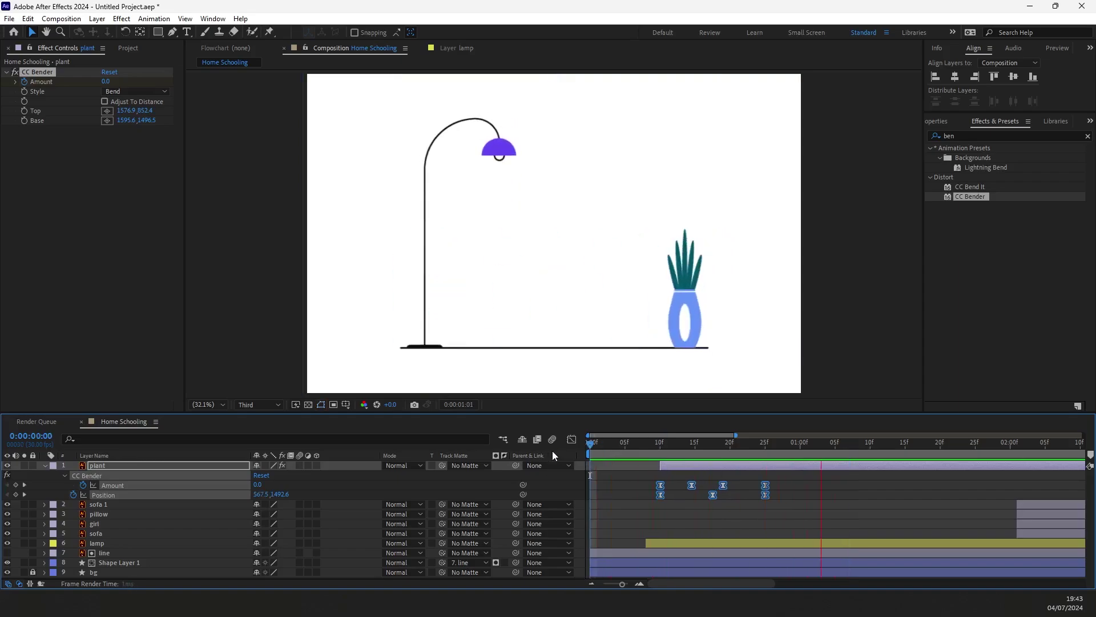
key(space)
Move the plant's third CC Bender Amount keyframe to frame 20 and preview the motion again
click(742, 503)
drag(723, 485, 732, 487)
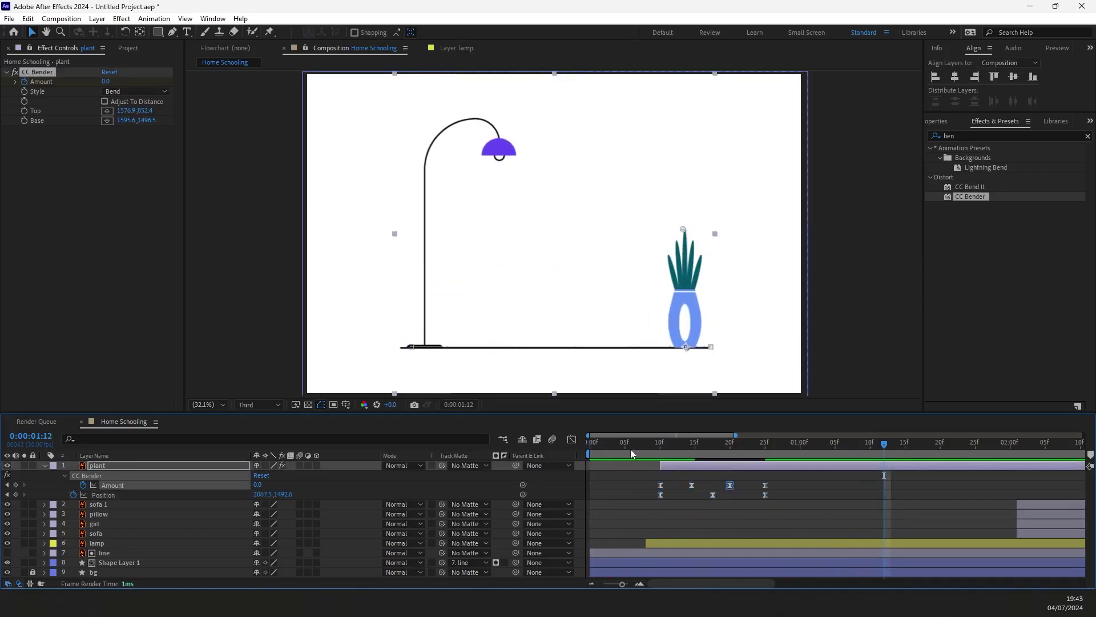
key(space)
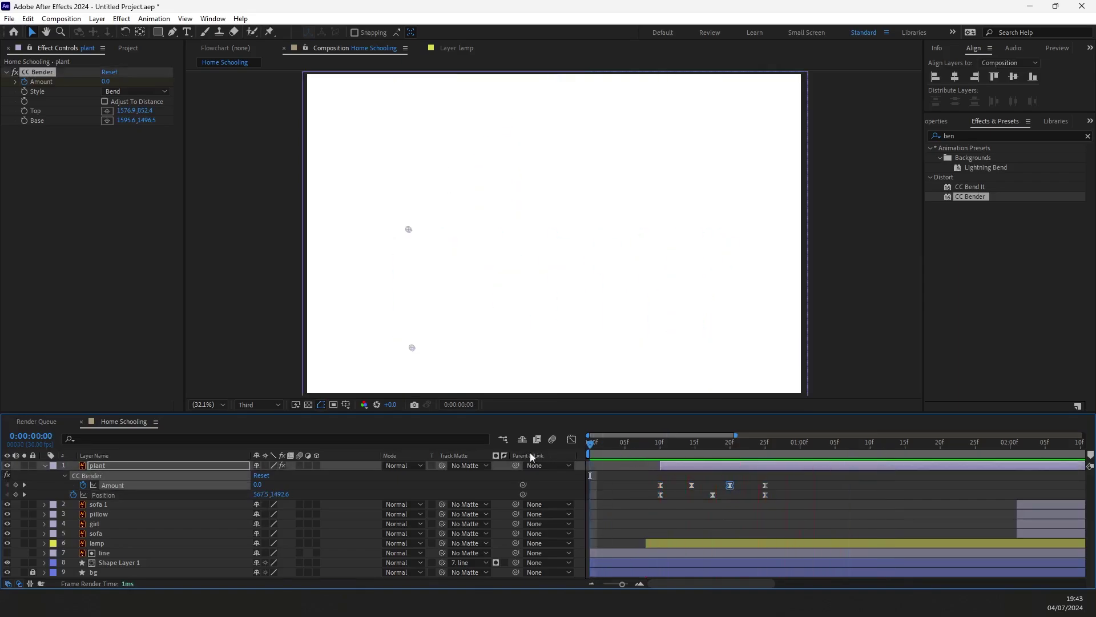
key(space)
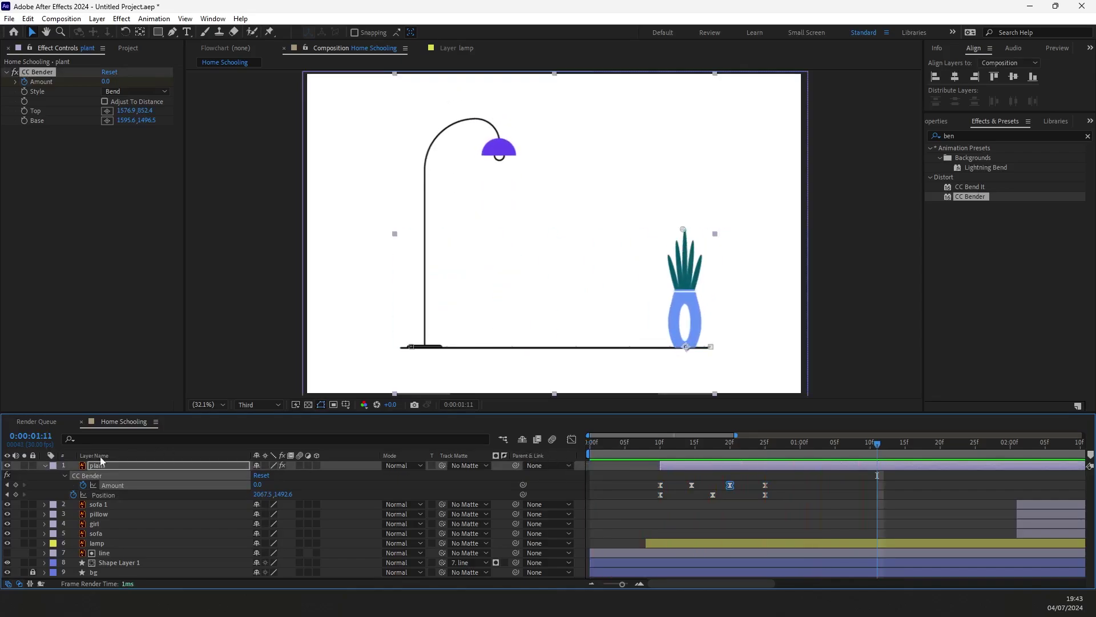
Collapse the plant layer, give it a Green label and place it directly above the lamp layer
click(45, 465)
click(632, 443)
click(53, 466)
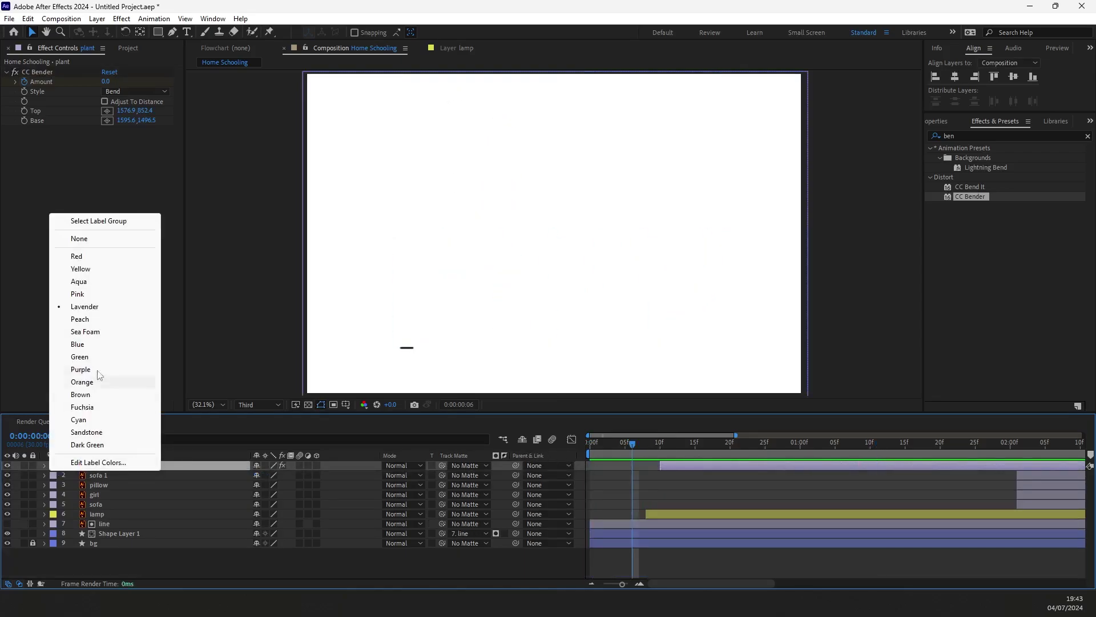
click(80, 357)
drag(127, 515, 127, 510)
key(space)
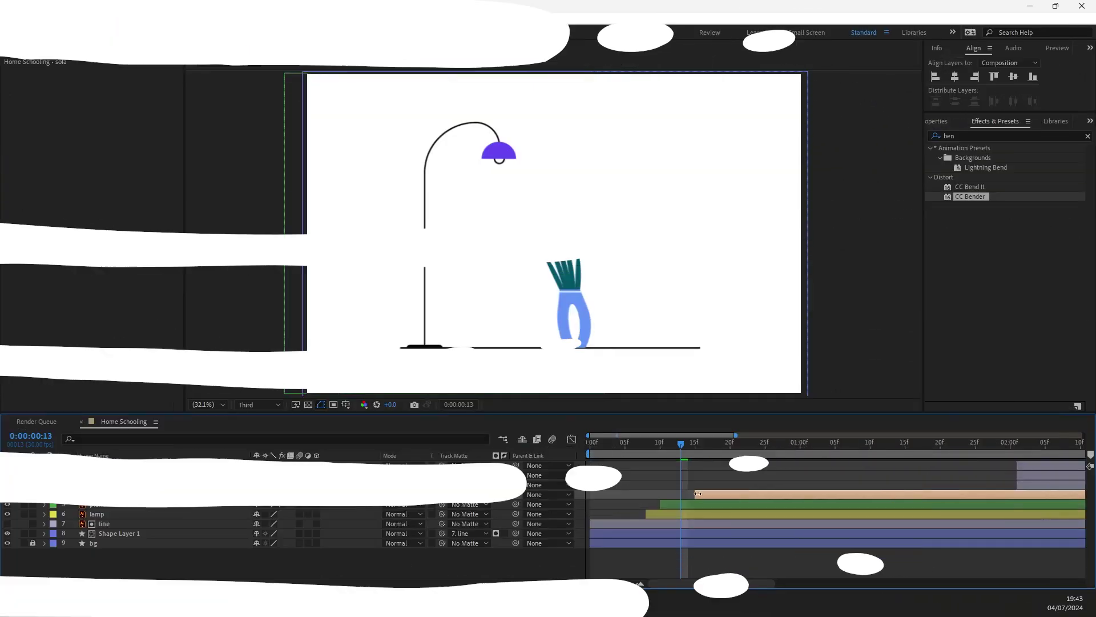
Start the sofa layer at frame 13 and move it below the lamp layer in the stack
drag(697, 493, 684, 493)
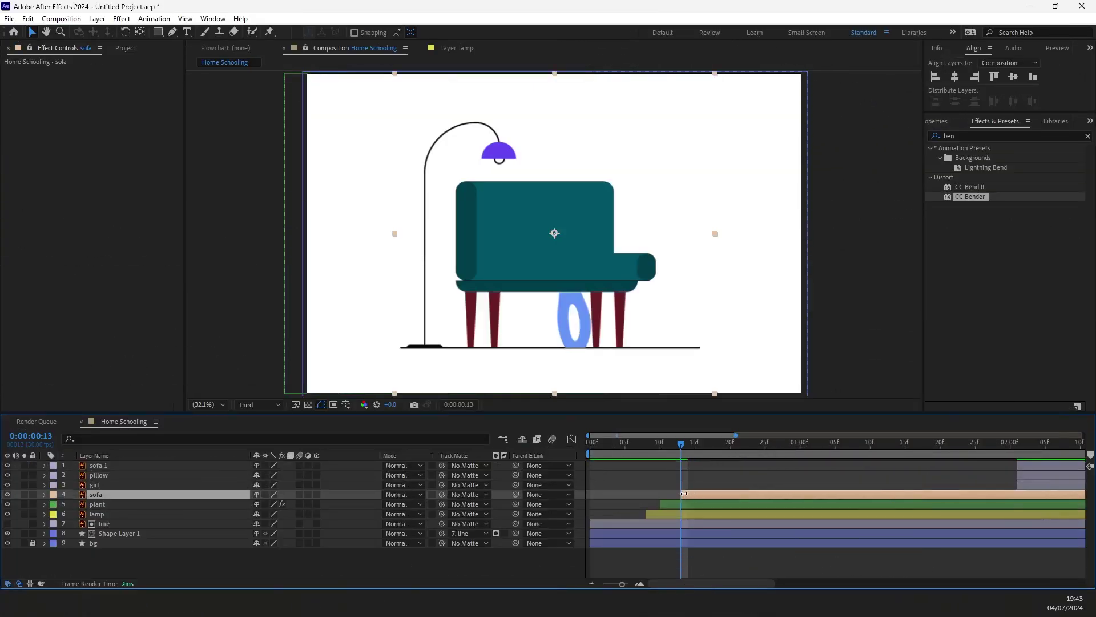
drag(126, 493, 128, 515)
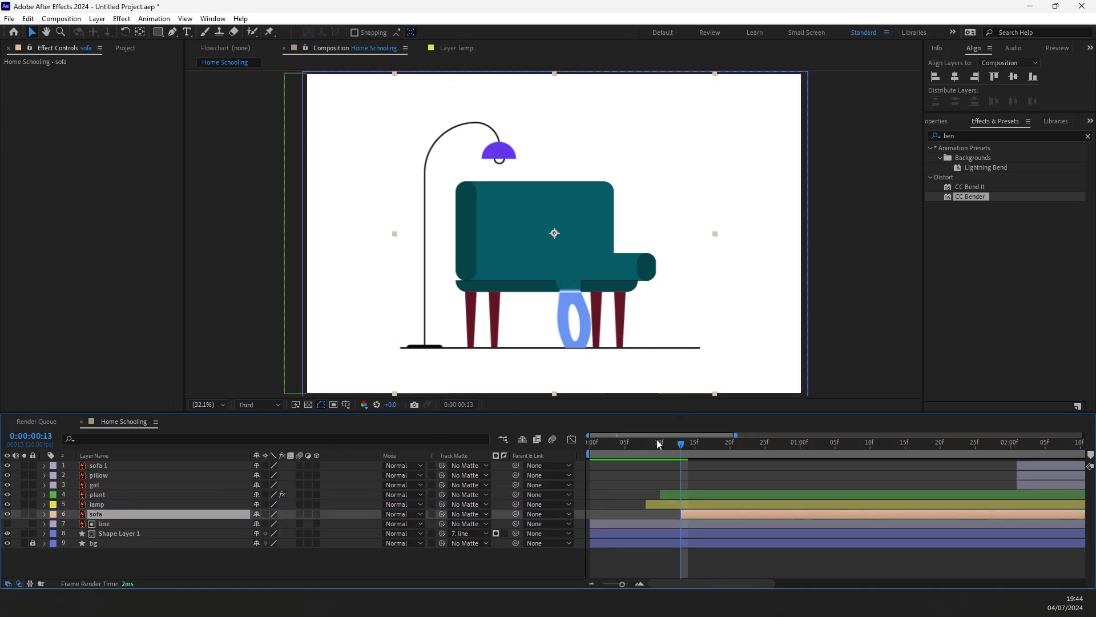
drag(609, 448, 683, 446)
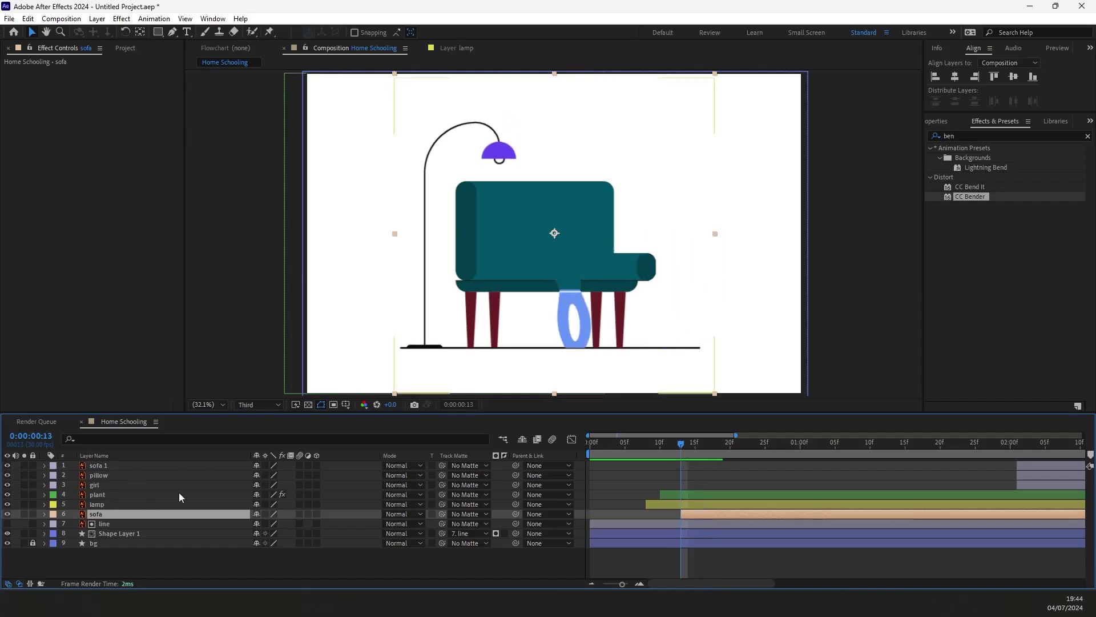
Move the sofa's anchor point down to the floor line between its legs
key(y)
drag(554, 233, 549, 344)
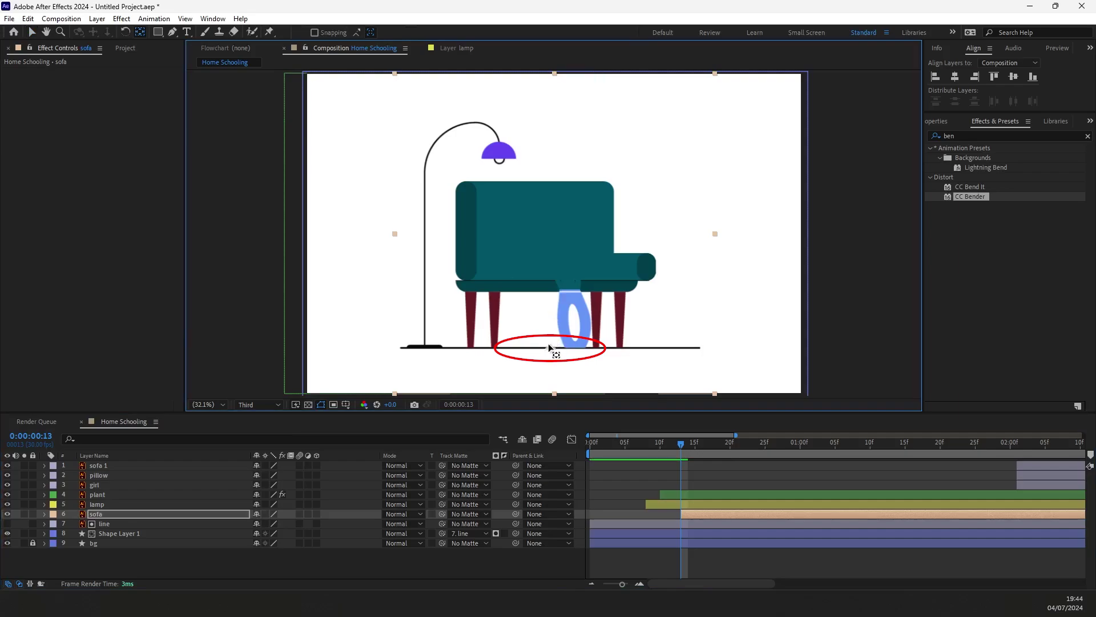
drag(681, 447, 659, 444)
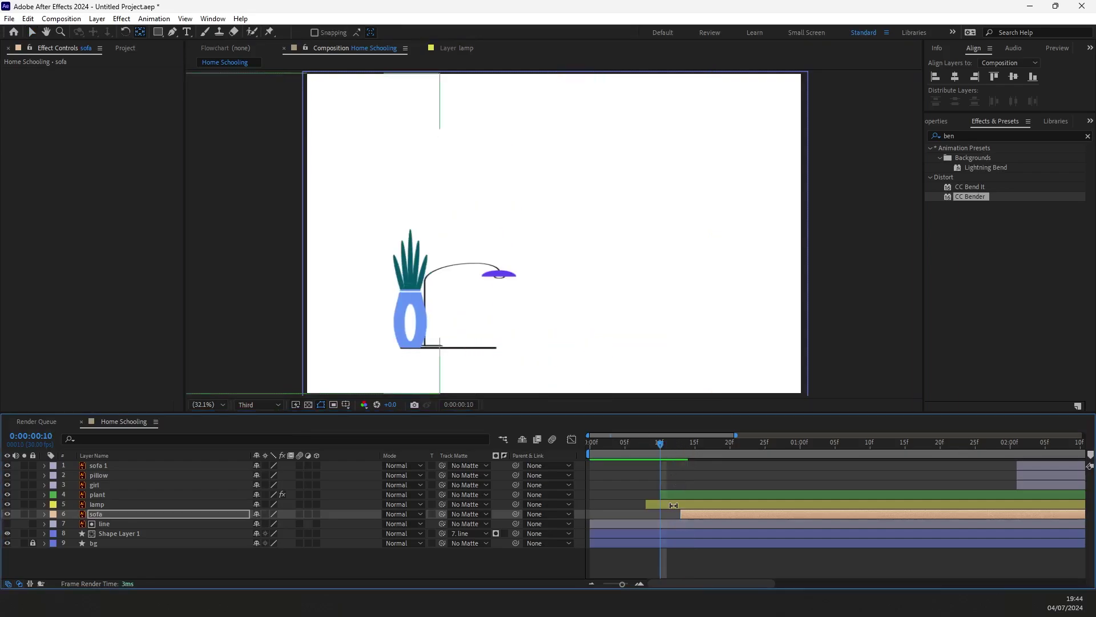
Keyframe the sofa's Scale at 100% and move that keyframe to frame 19
click(671, 495)
key(v)
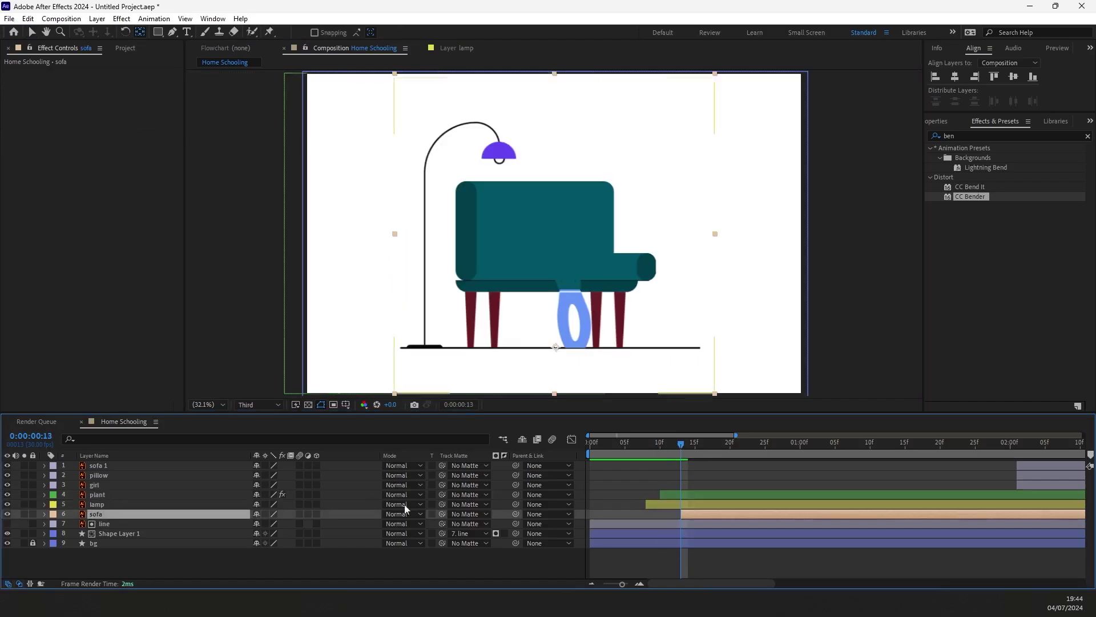
key(v)
key(s)
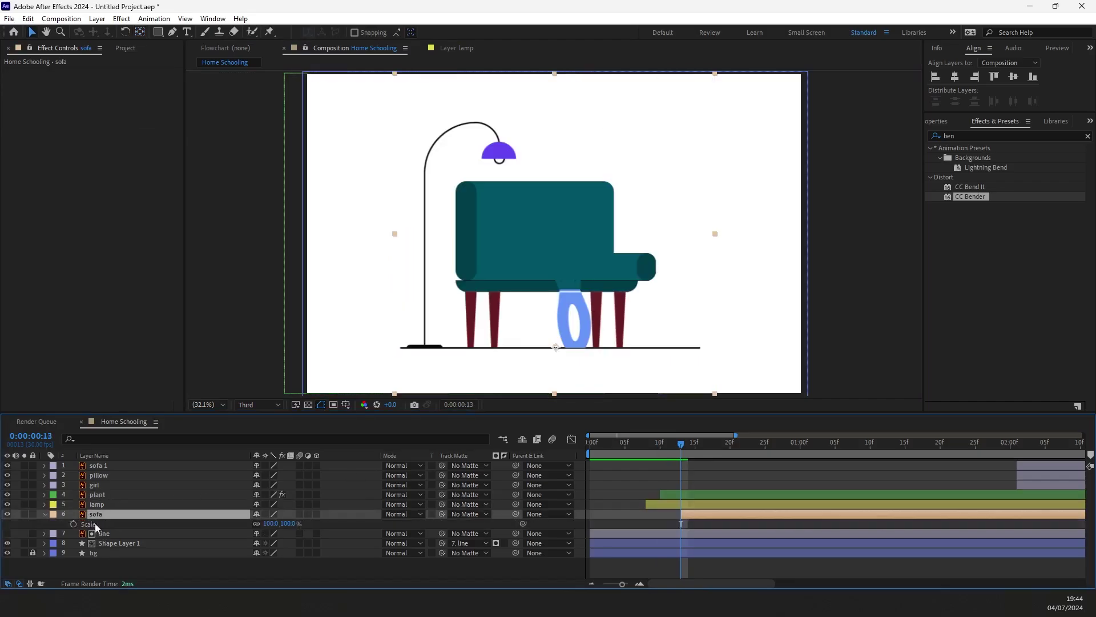
click(73, 524)
drag(680, 523, 722, 523)
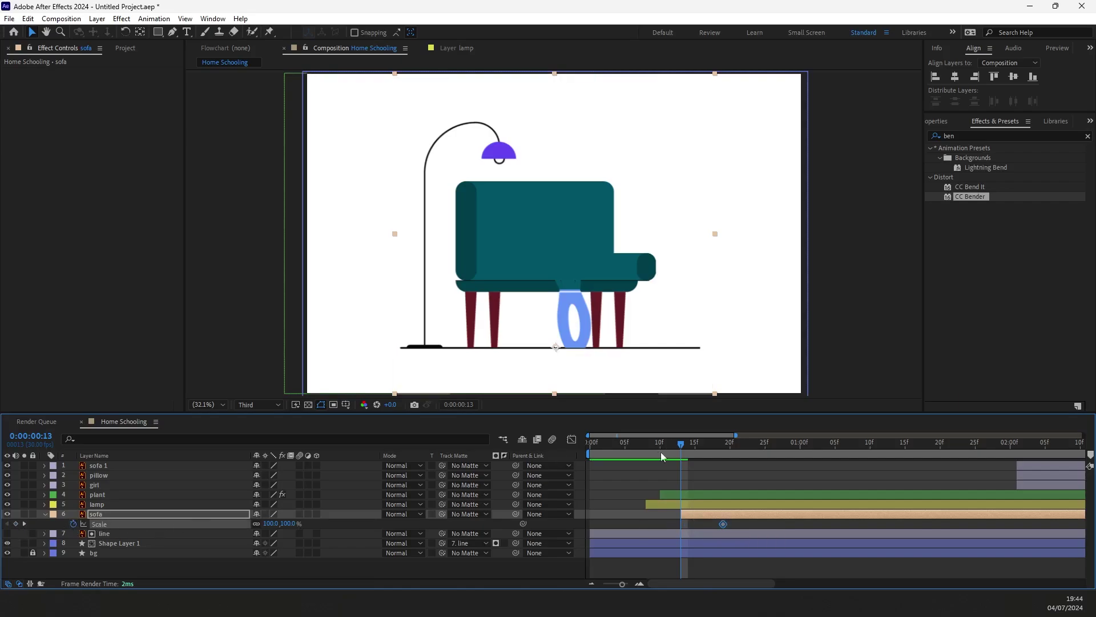
Add sofa Scale keyframes that stretch it slightly above full height at frame 16 and flatten it to about zero height at frame 13
drag(554, 74, 553, 46)
drag(682, 523, 702, 524)
drag(566, 147, 566, 174)
drag(555, 75, 583, 381)
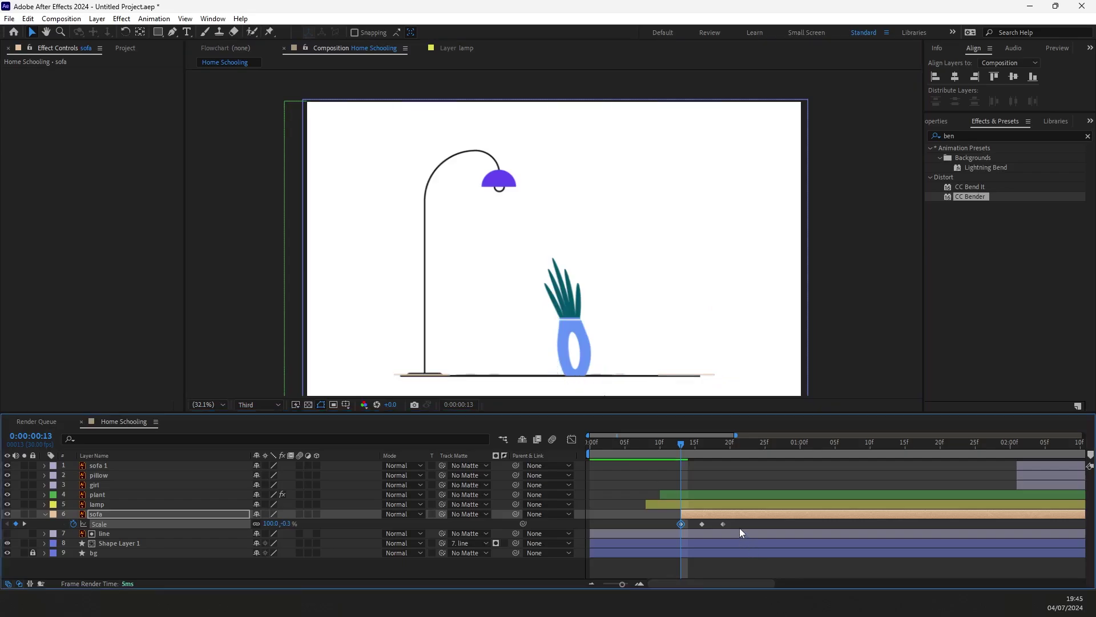
Apply Easy Ease to all three sofa Scale keyframes and preview the pop-up motion
drag(739, 528, 630, 524)
key(F9)
key(space)
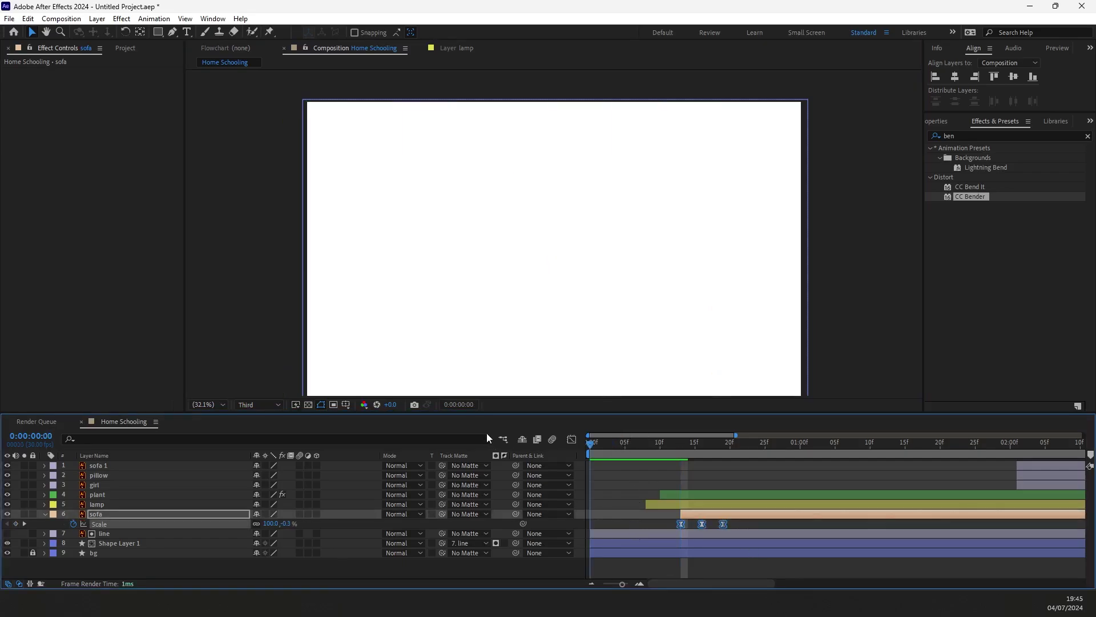
key(space)
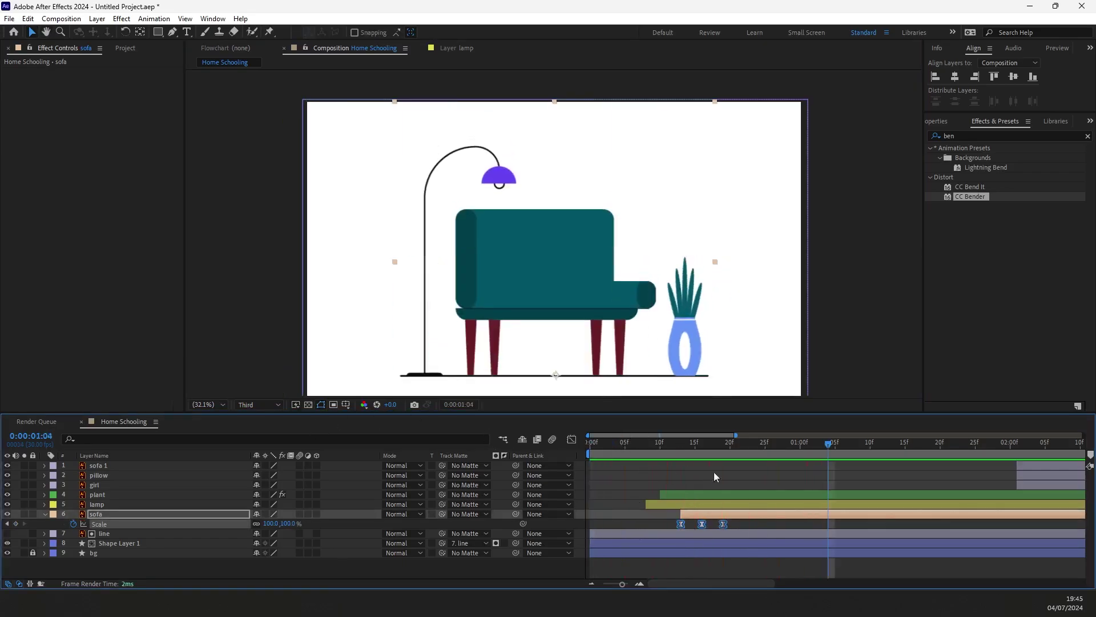
Spread out the sofa's Scale keyframes, with the second at frame 17 and the third at frame 22
click(752, 520)
mouse_move(725, 524)
mouse_down()
mouse_move(744, 524)
mouse_move(711, 523)
mouse_up()
drag(796, 520, 722, 551)
Shape the sofa's Scale speed graph for a fast start and gradual slowdown, and preview the animation
click(571, 439)
click(707, 549)
click(726, 549)
click(711, 551)
click(605, 444)
key(space)
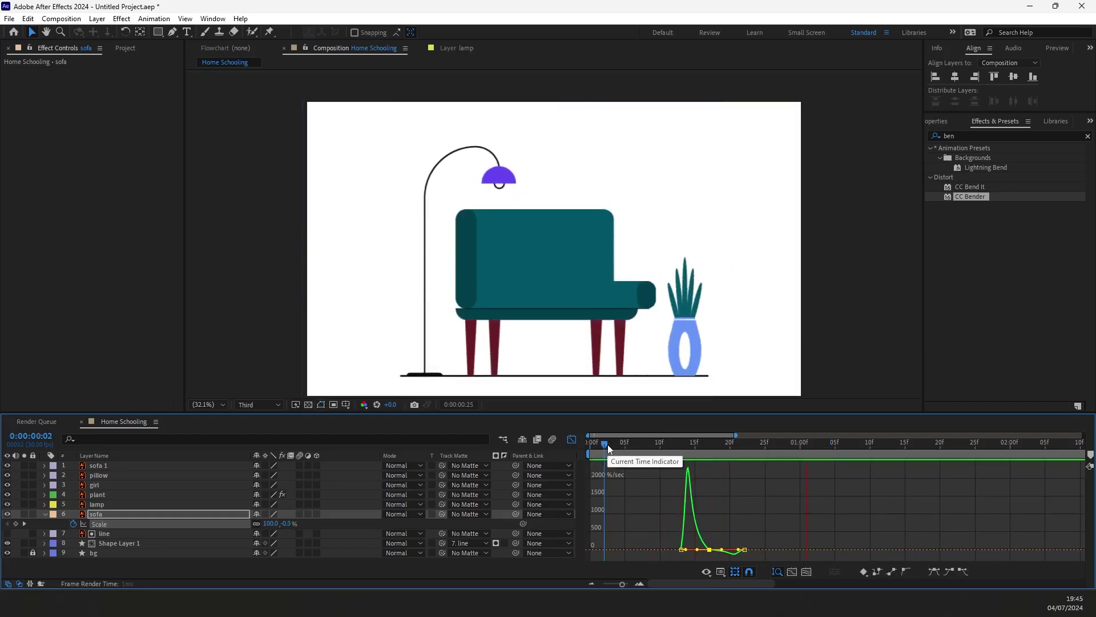
key(space)
click(574, 442)
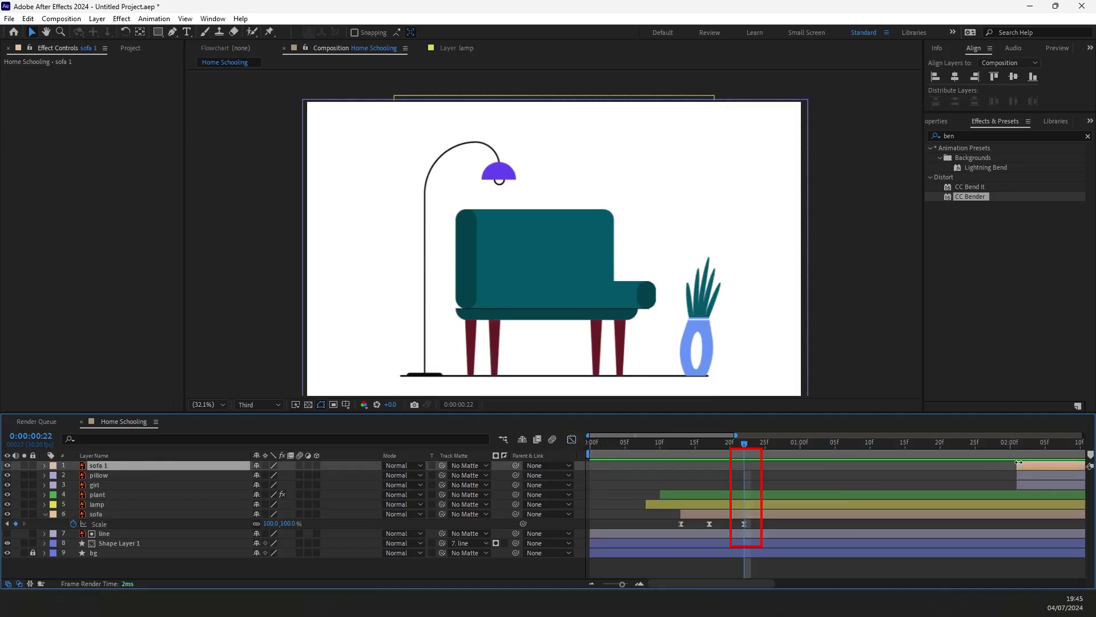
Start the sofa 1 and girl layers at frame 22, with girl placed above pillow and given a Red label
drag(1017, 465, 744, 464)
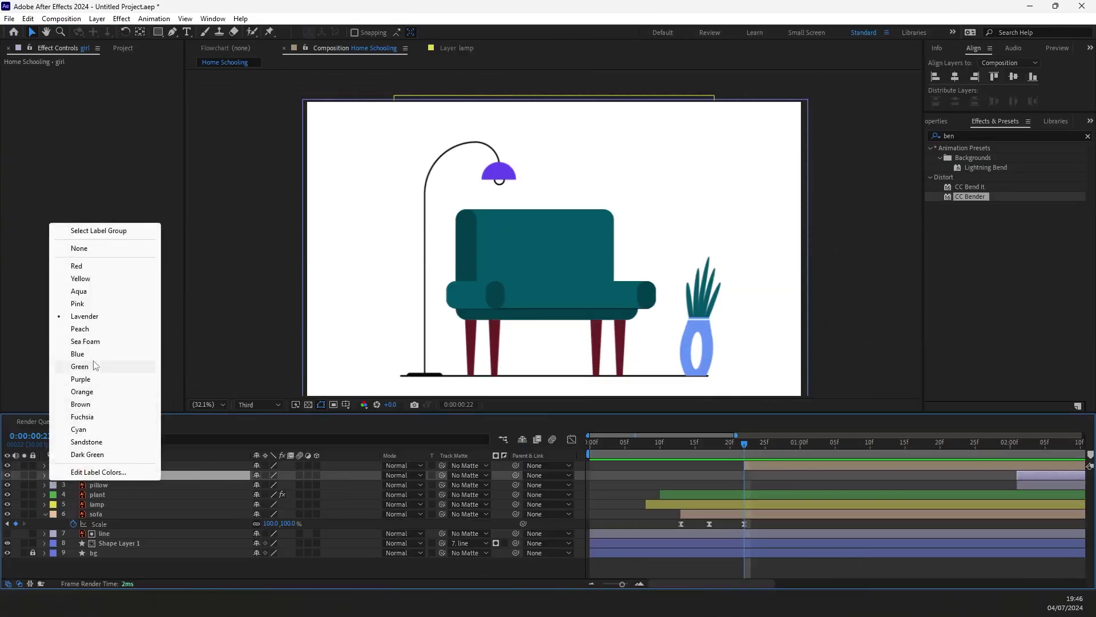
click(77, 266)
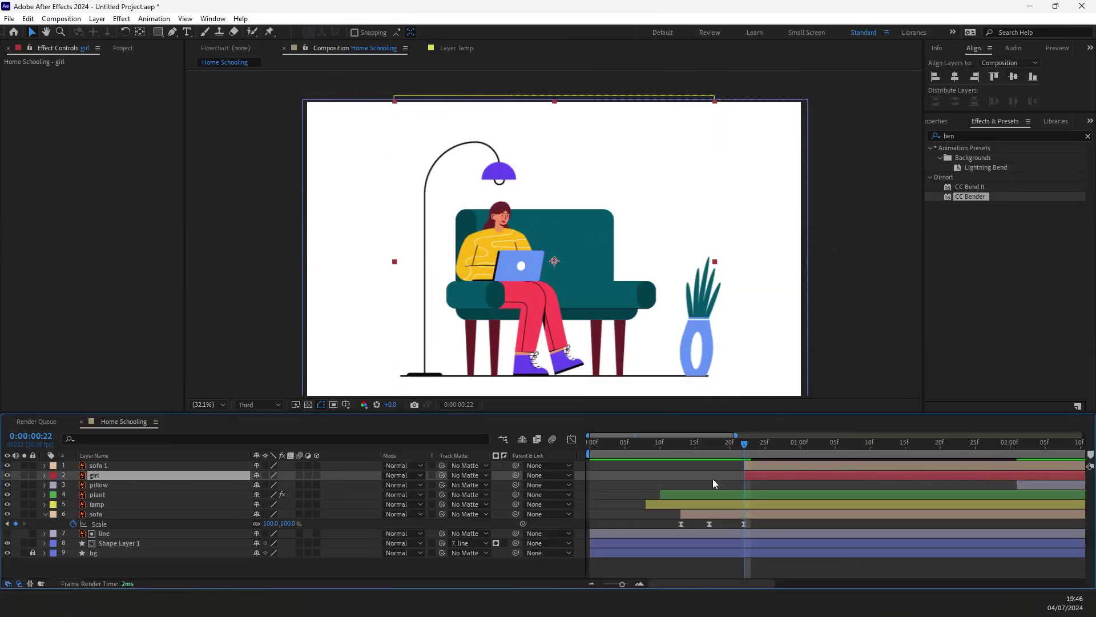
Move the girl's anchor point to her hips and animate her Position from 1099.5, 984.2 at frame 22 to 919.5, 984.2 at frame 26
key(y)
drag(554, 261, 475, 282)
click(97, 475)
key(p)
click(73, 484)
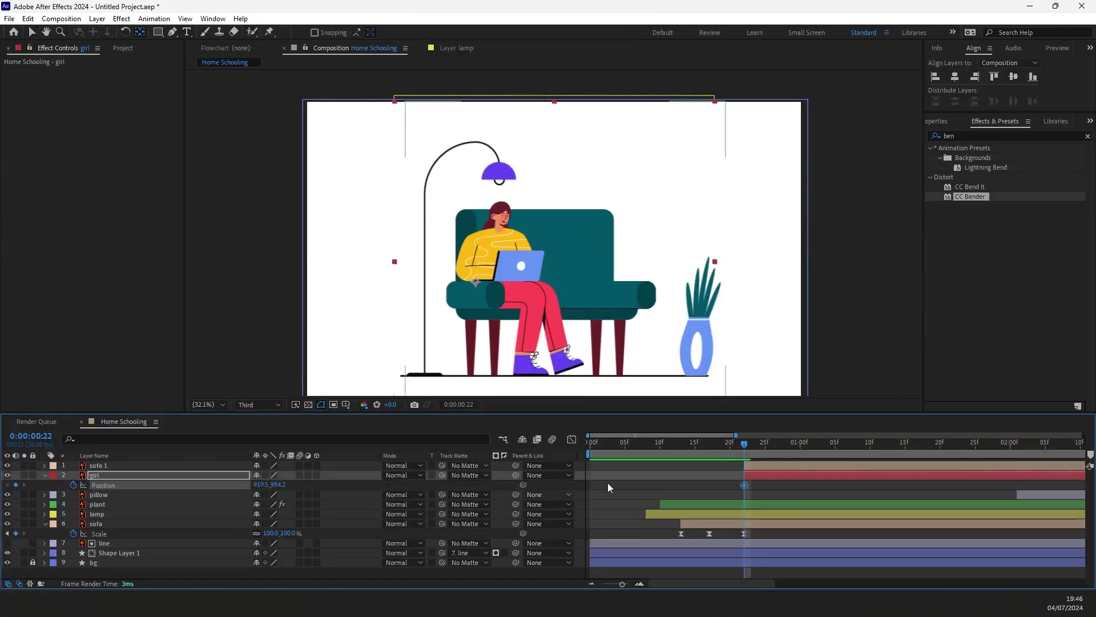
drag(751, 485, 772, 485)
drag(259, 484, 365, 488)
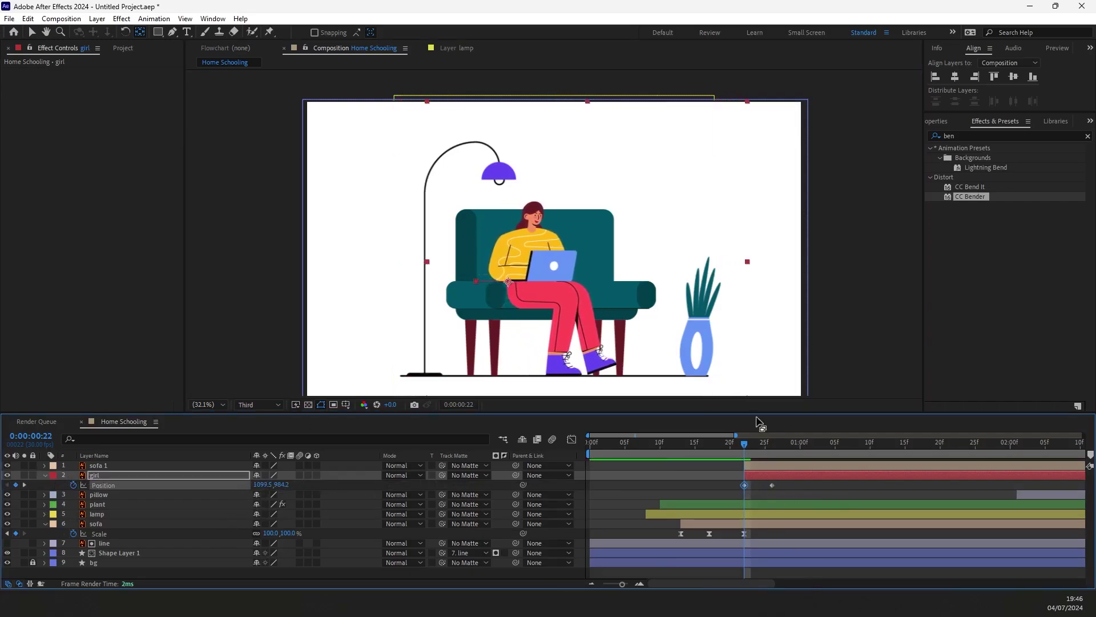
Ease the girl's Position keyframes and lengthen the slide by moving the last keyframe to about frame 30
drag(745, 444, 773, 447)
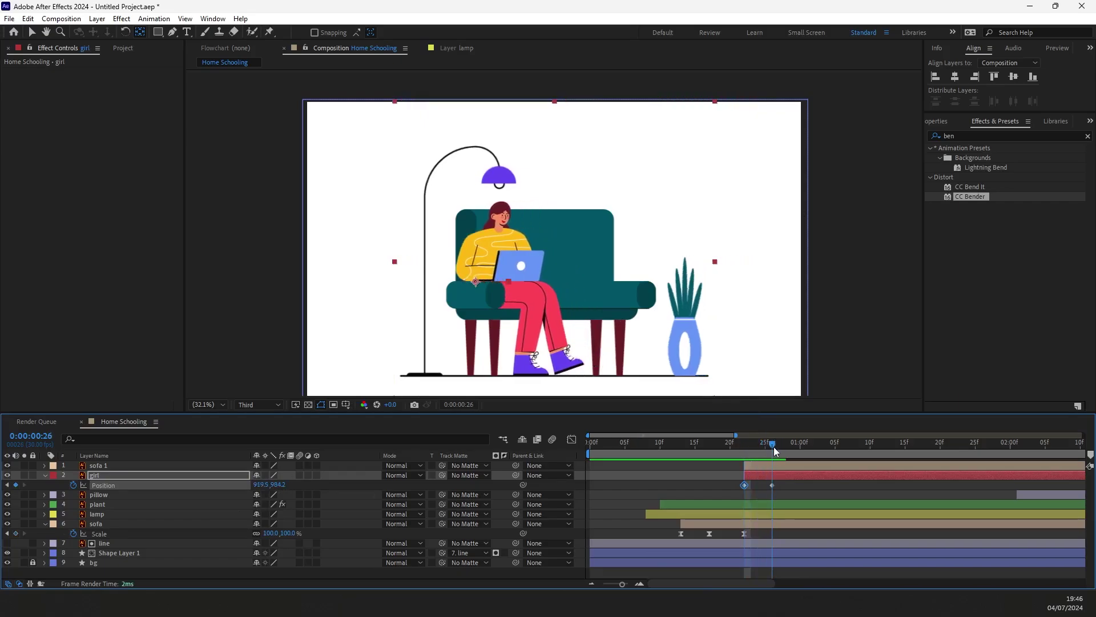
click(774, 485)
key(shift+F3)
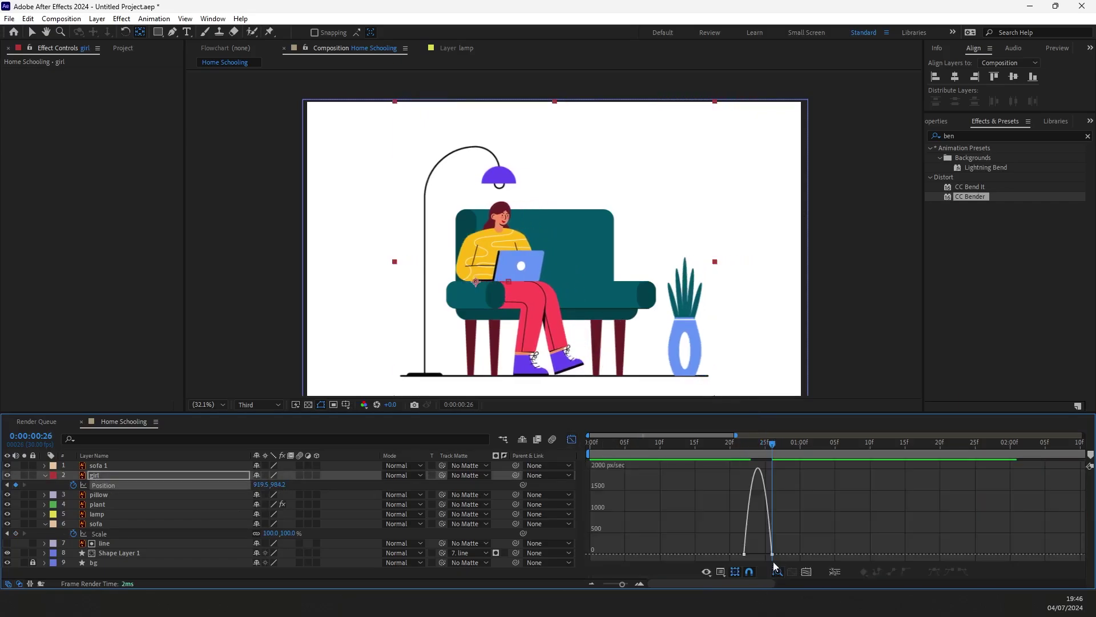
mouse_move(772, 554)
mouse_down()
mouse_move(786, 555)
mouse_move(773, 556)
mouse_up()
key(F9)
click(571, 439)
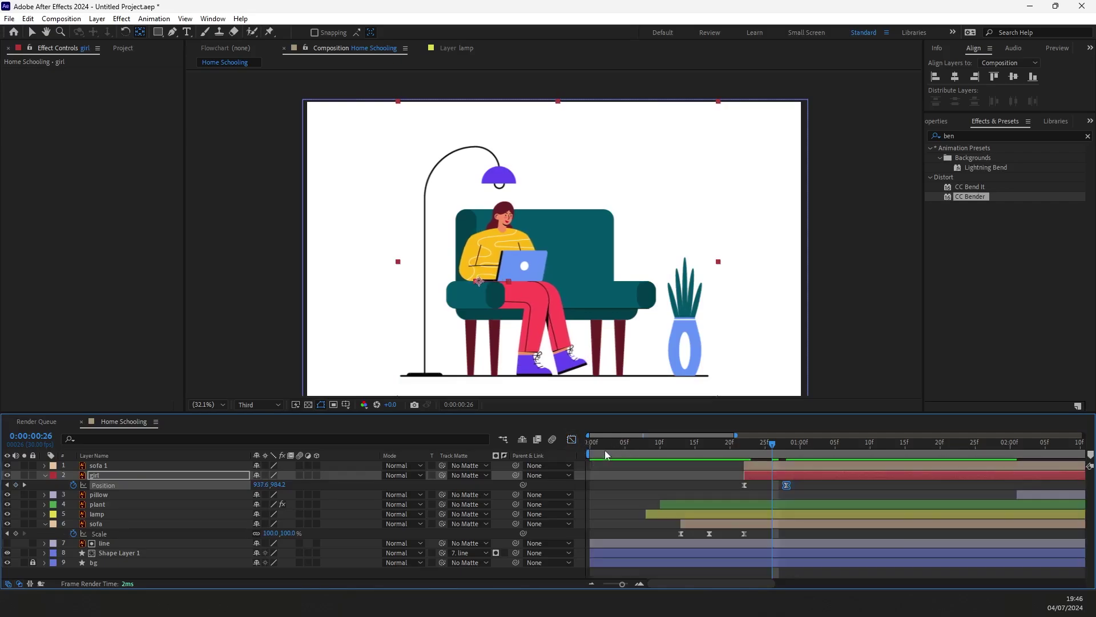
drag(605, 445, 570, 443)
drag(786, 485, 800, 485)
Shift the sofa 1 and girl layers to start at about frame 18 and preview the sequence
shift+click(759, 465)
drag(660, 445, 700, 446)
drag(760, 470, 731, 469)
key(v)
click(630, 443)
key(space)
click(759, 466)
key(alt+[)
drag(630, 444, 711, 475)
key(ctrl+z)
key(Home)
key(space)
click(695, 443)
key(alt+[)
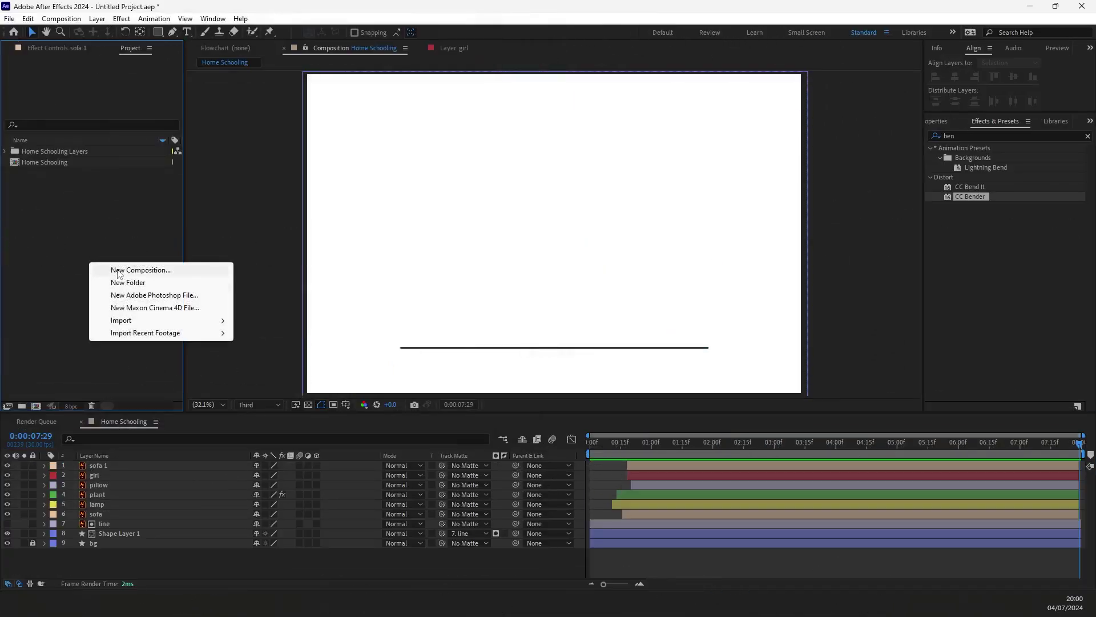
Create a 2700 × 1750 px, 30 fps, 8-second composition and add Paper Texture 20.jpg to it
click(119, 271)
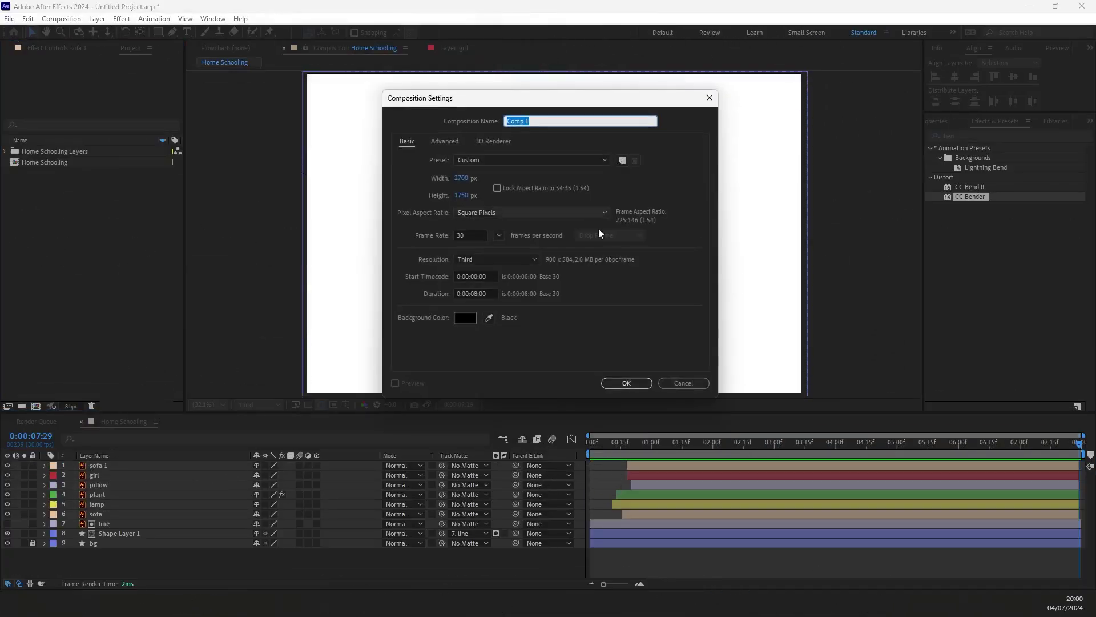
click(626, 383)
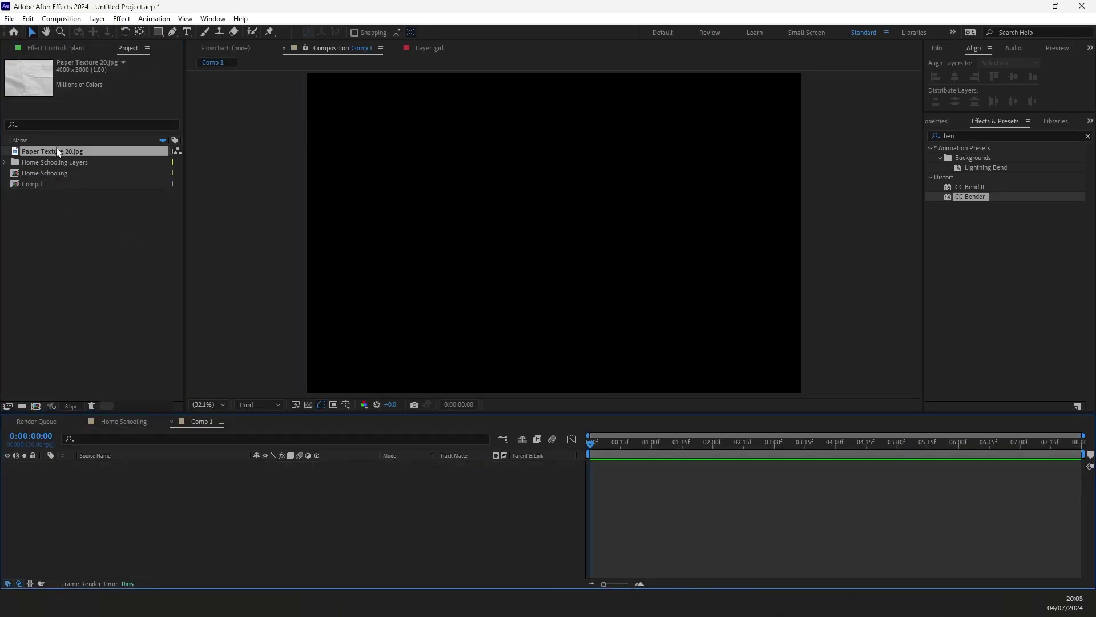
drag(57, 151, 76, 482)
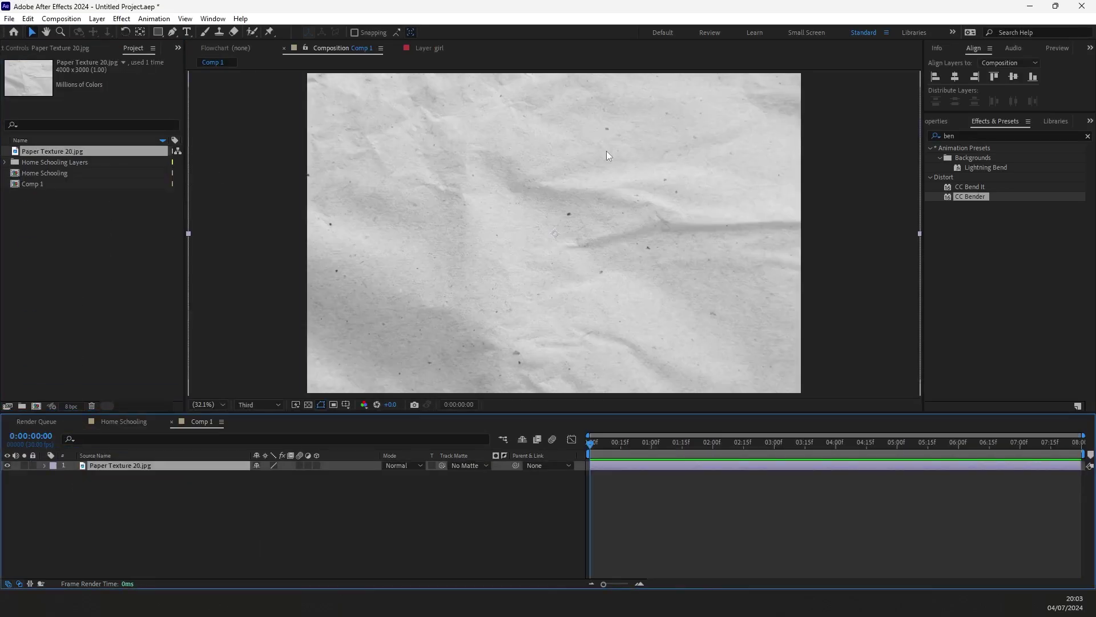
Scale the Paper Texture 20.jpg layer to 69%
key(s)
mouse_move(272, 477)
mouse_down()
mouse_move(240, 478)
mouse_move(256, 476)
mouse_up()
click(203, 516)
Add the Home Schooling composition above the paper texture in Comp 1 and scale it to 89%
drag(45, 173, 114, 474)
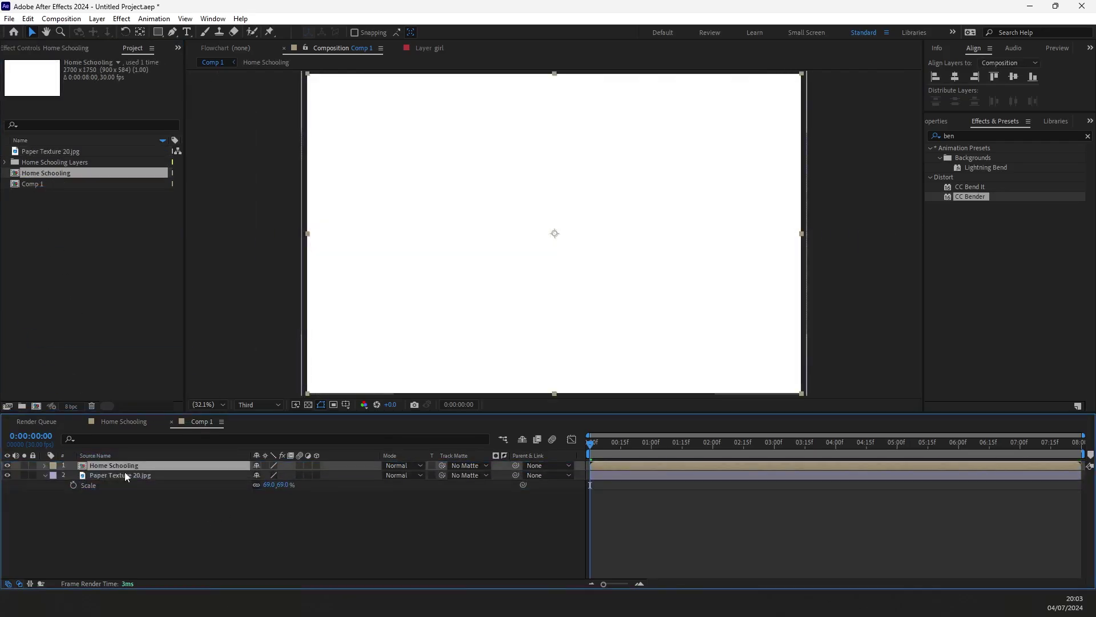
key(s)
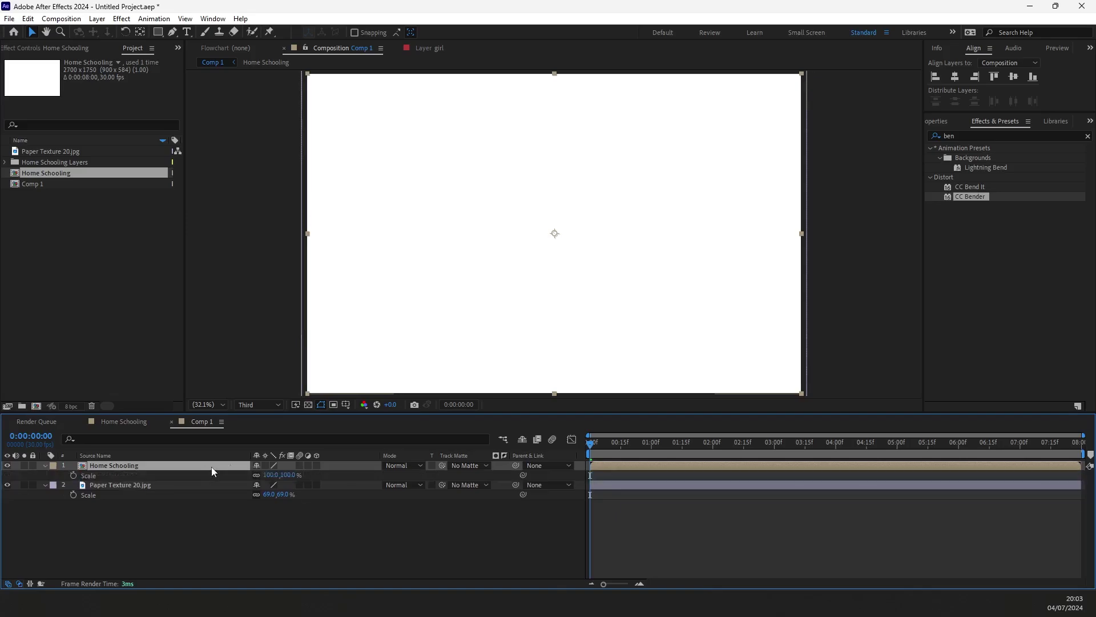
mouse_move(273, 475)
mouse_down()
mouse_move(259, 476)
mouse_move(265, 482)
mouse_up()
Unlock and delete the bg layer inside the Home Schooling composition, and preview the result in Comp 1
double_click(131, 466)
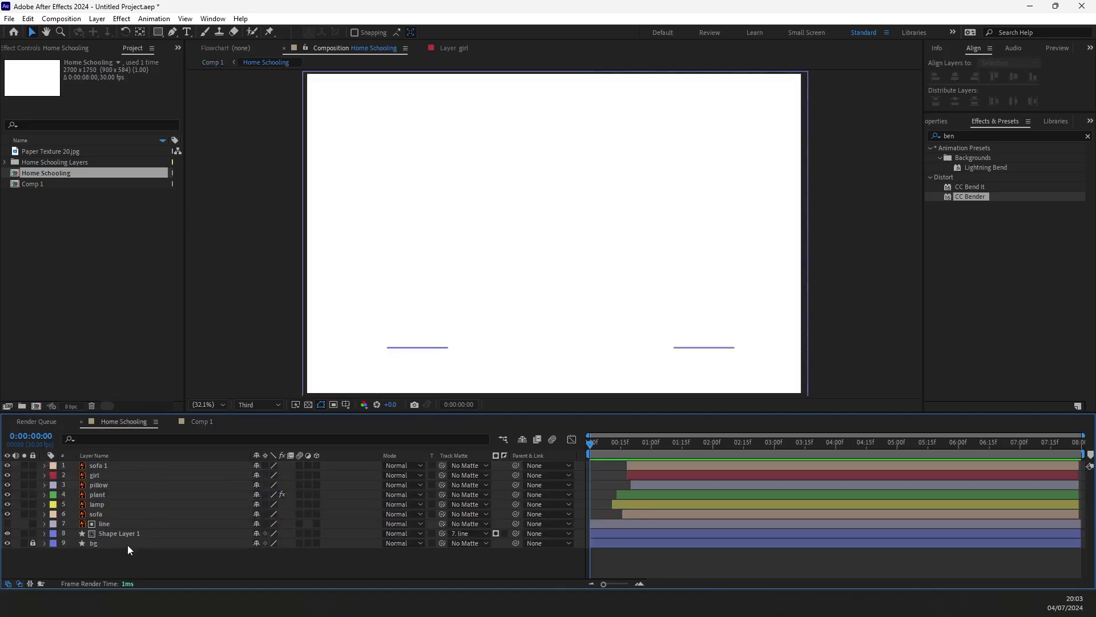
click(33, 543)
click(91, 543)
key(Delete)
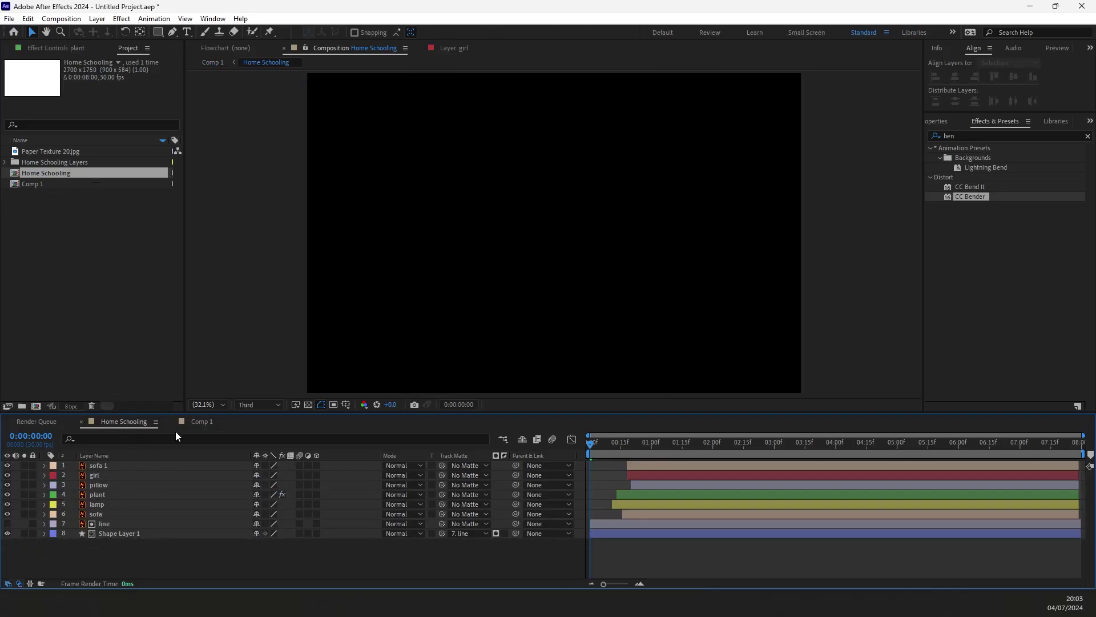
click(194, 423)
key(space)
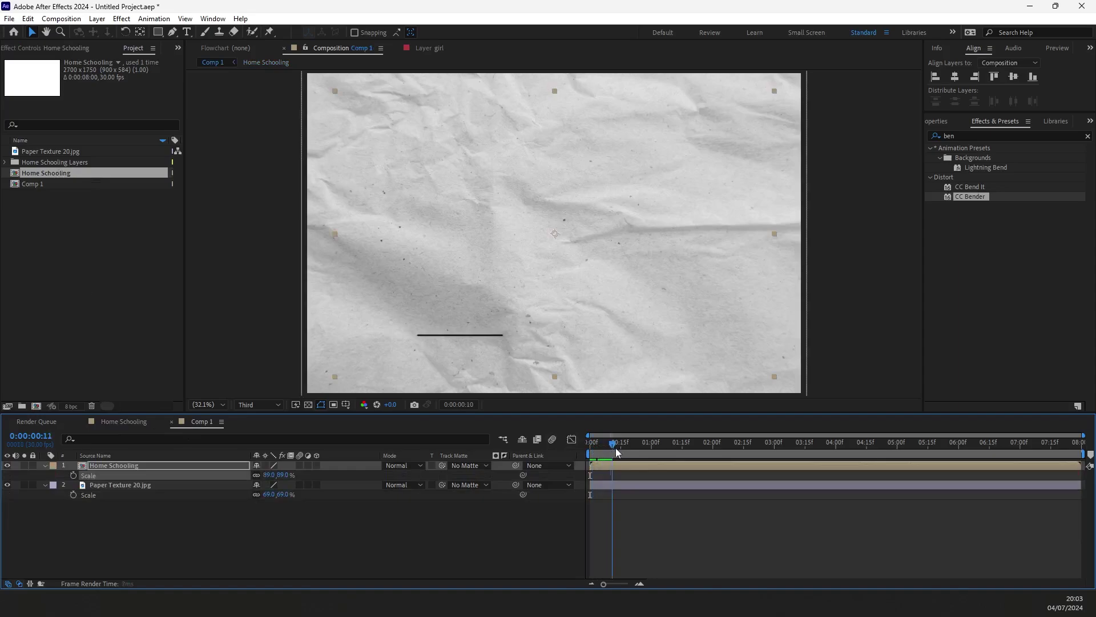
Set the Home Schooling layer's blending mode to Multiply in Comp 1
click(155, 467)
right_click(156, 467)
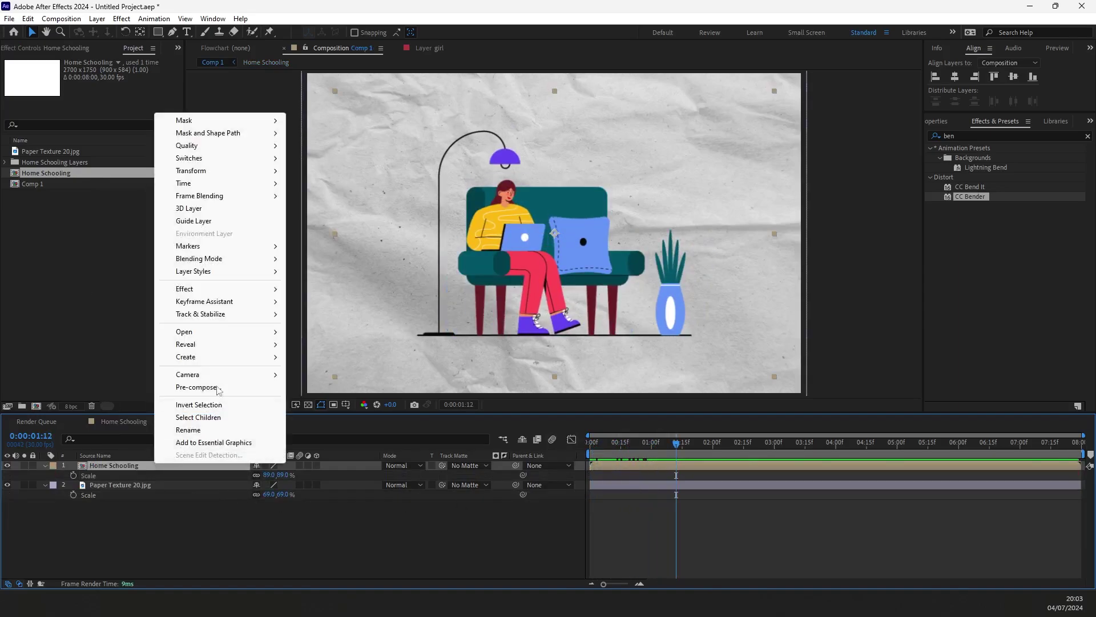
mouse_move(211, 259)
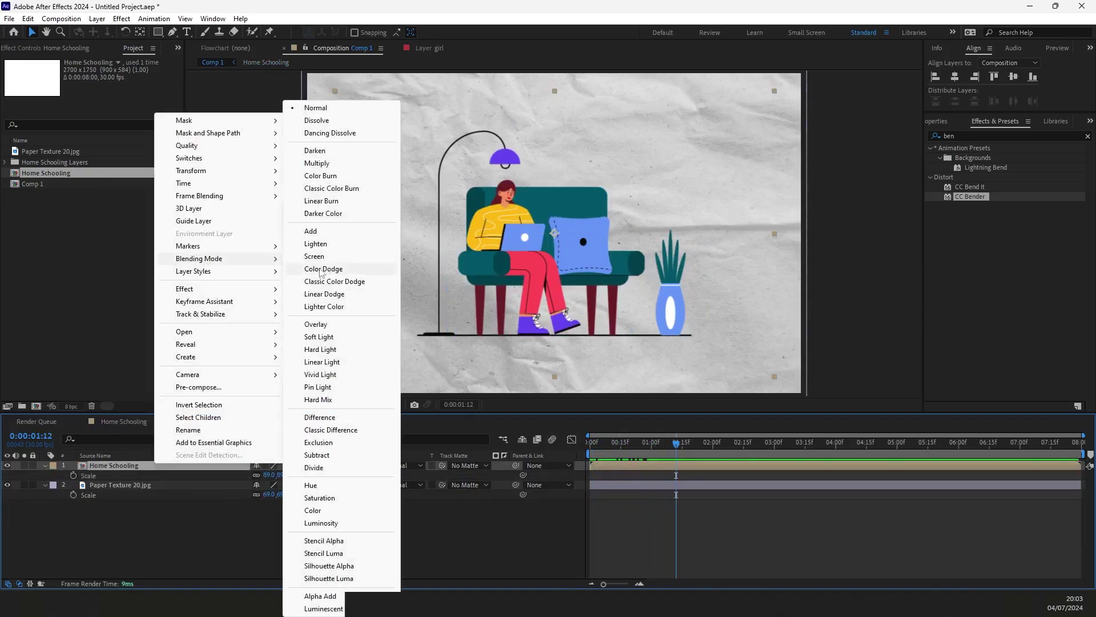
click(323, 164)
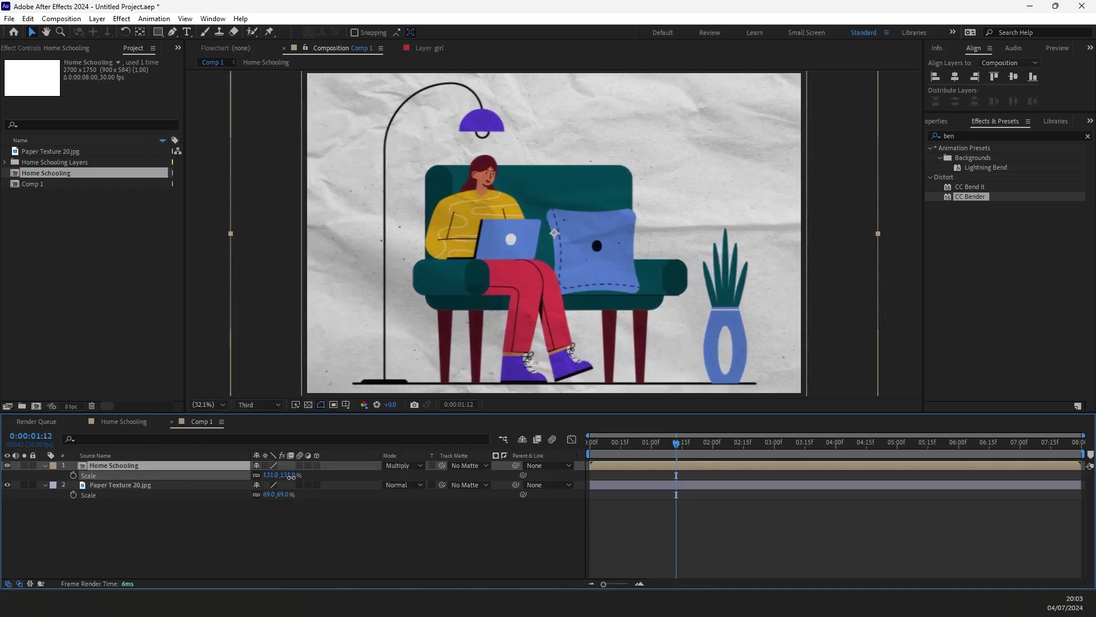
Scale the Home Schooling layer to 123% and preview the animation from the start
drag(291, 477, 287, 477)
drag(622, 446, 578, 444)
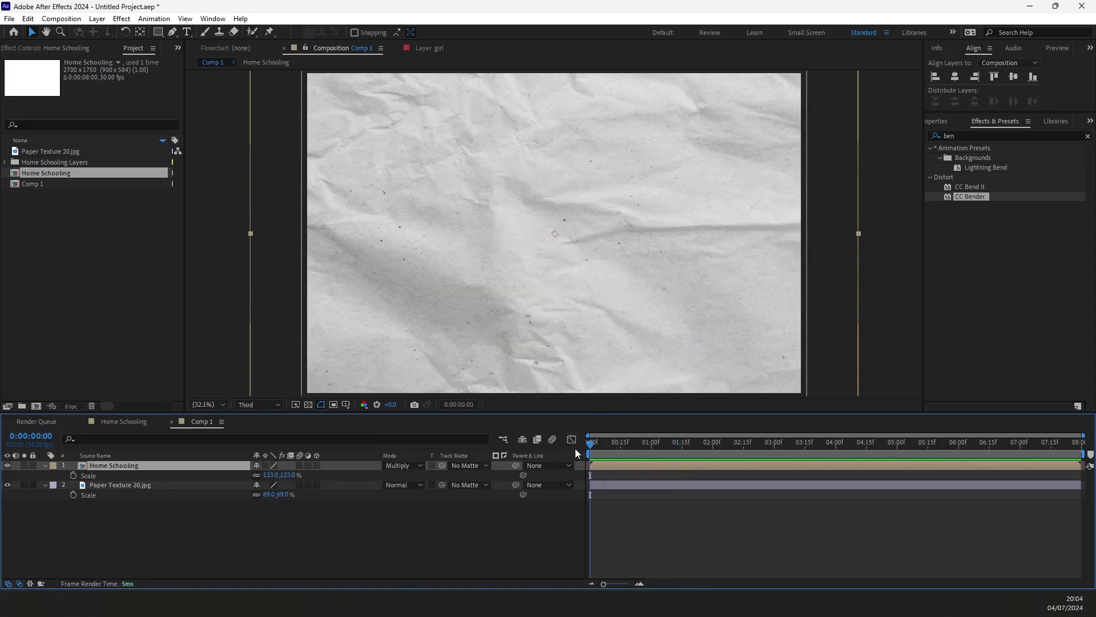
key(space)
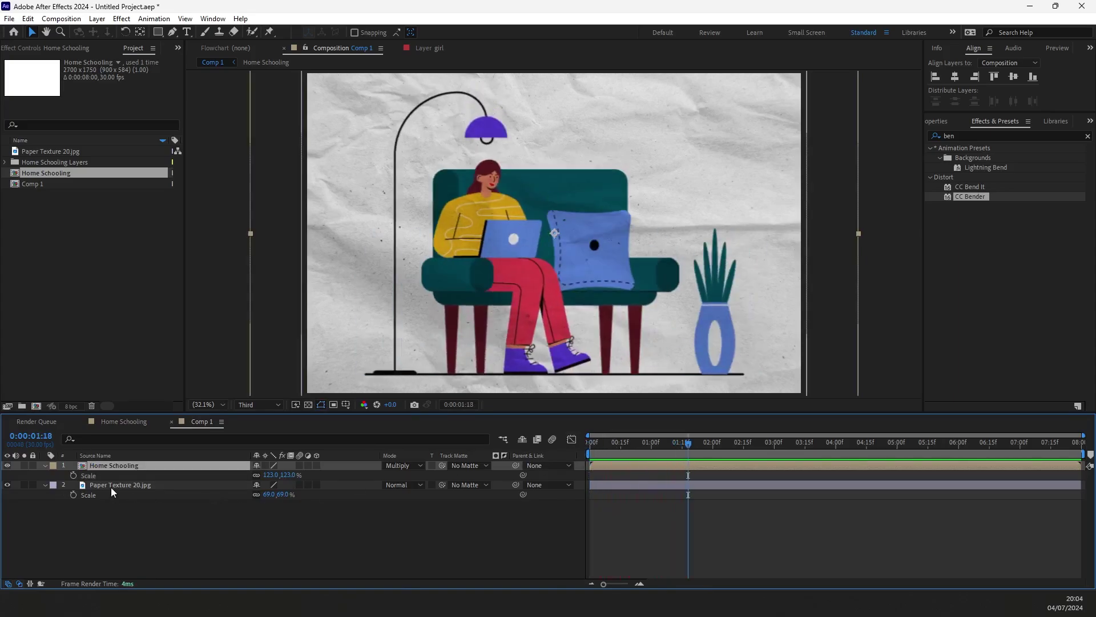
Scale the Paper Texture 20.jpg layer up to 102%
click(112, 486)
drag(265, 494, 283, 494)
click(177, 488)
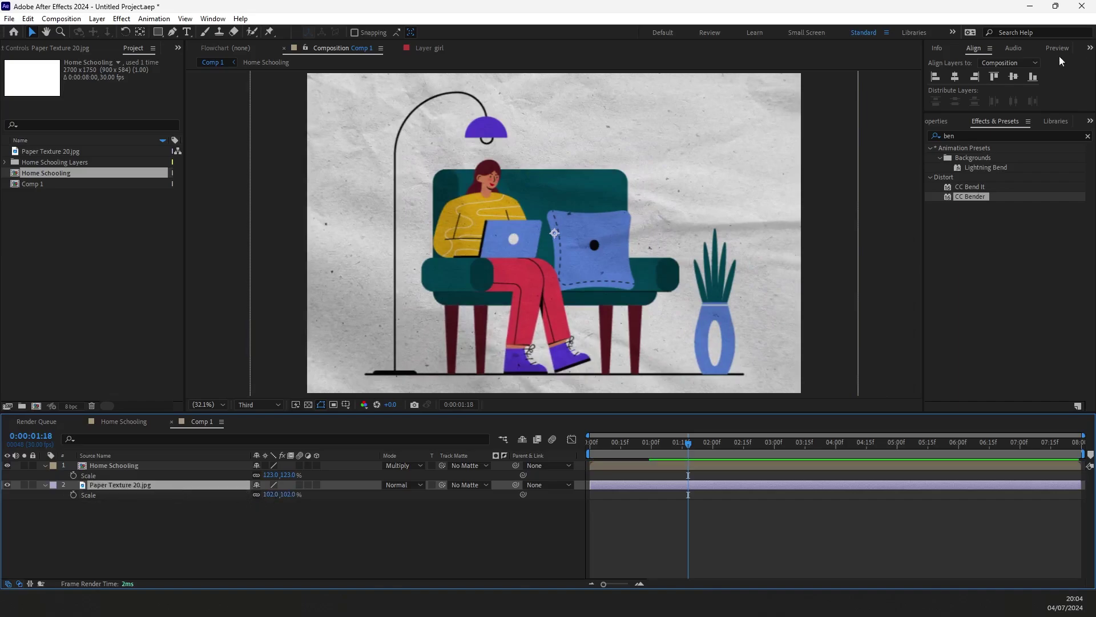
Find the Curves color correction effect and apply it to the Paper Texture 20.jpg layer
click(969, 138)
text(curves)
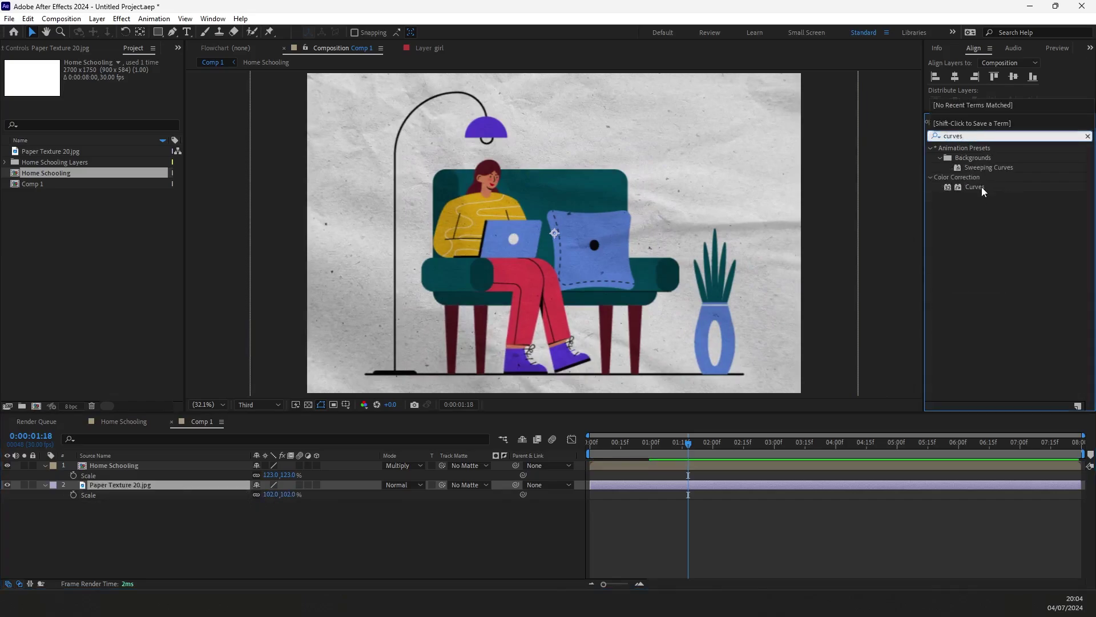
click(982, 189)
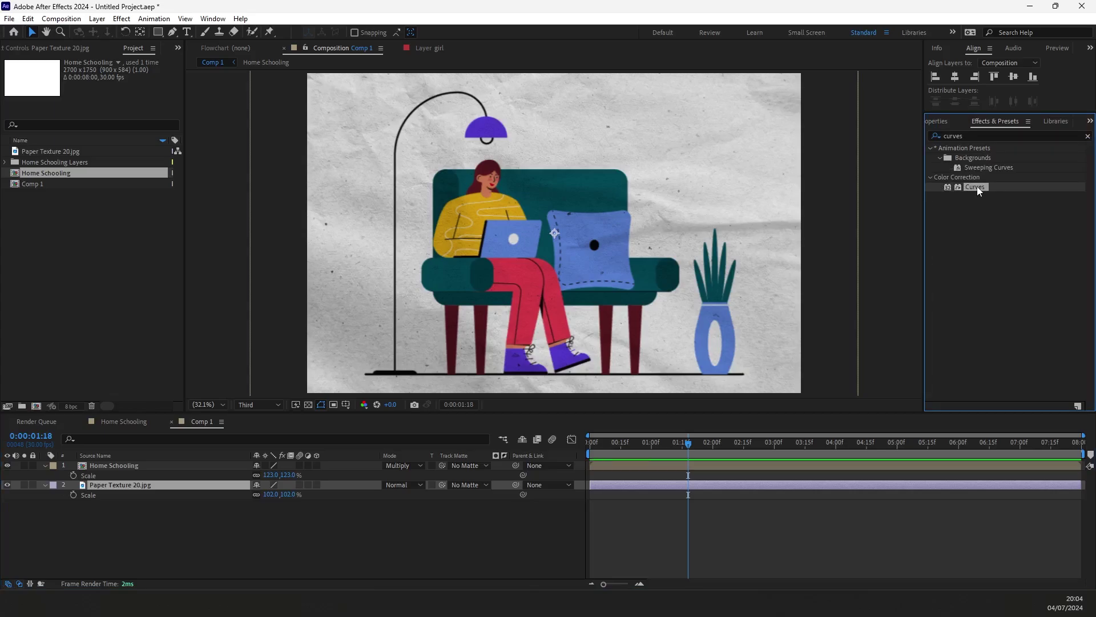
drag(978, 189, 124, 488)
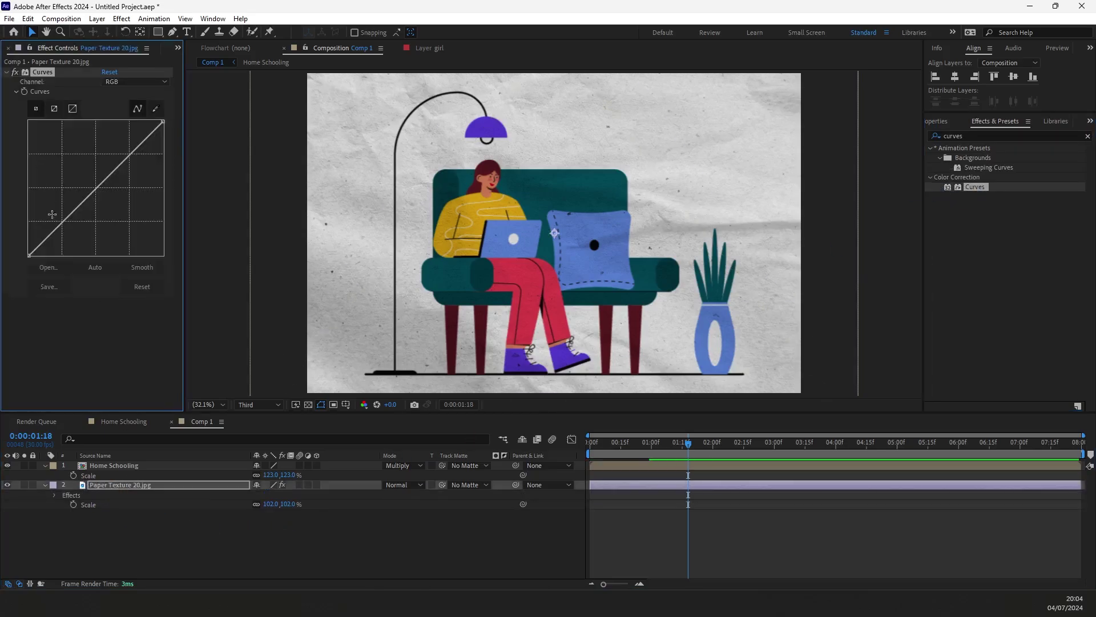
Brighten the paper texture by raising the RGB curve in the shadows and highlights, and preview the animation
drag(51, 226, 61, 216)
drag(131, 150, 133, 137)
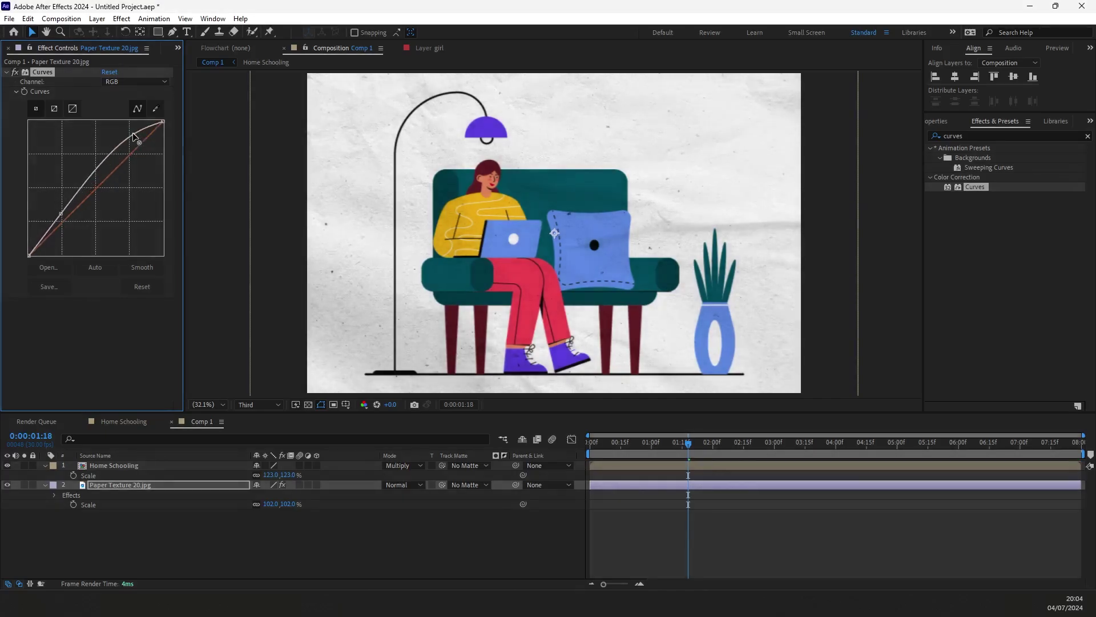
click(598, 446)
key(space)
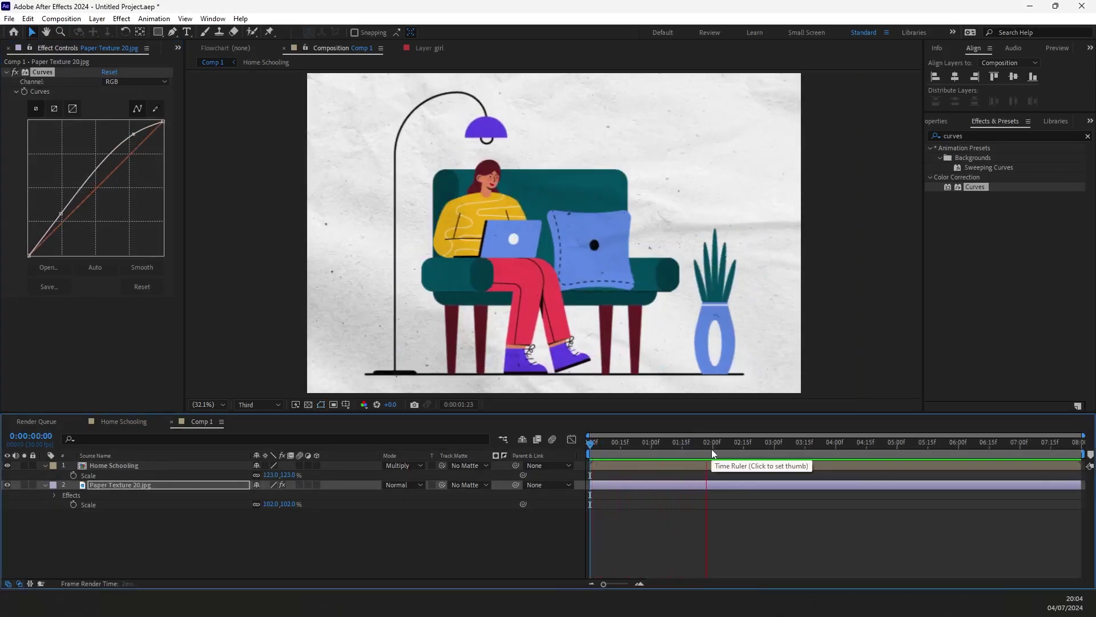